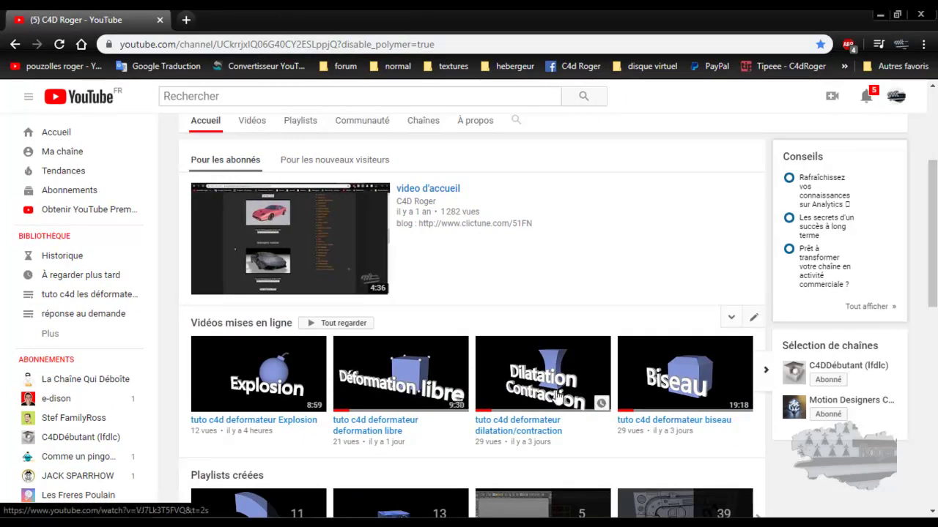
- Page the channel uploads forward twice to the Torsion and Incurvation tutorials, then minimise the browser
left_click(765, 375)
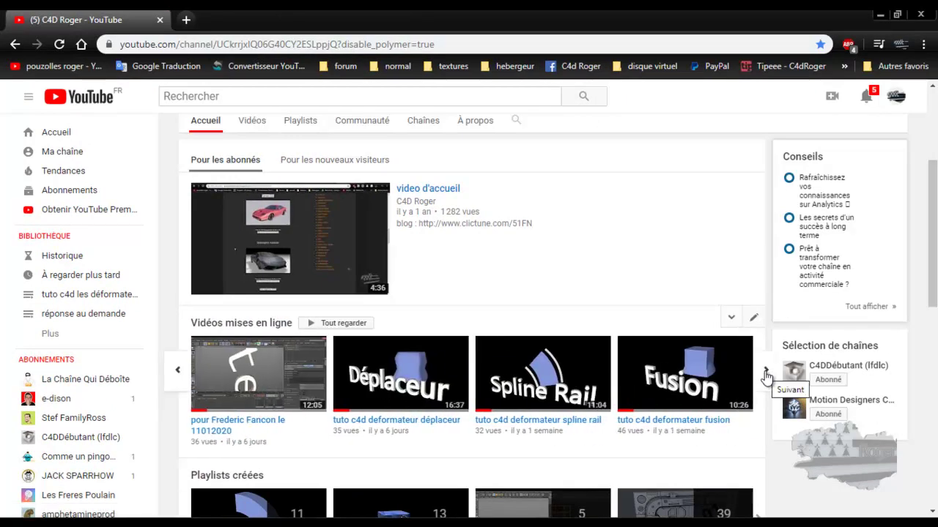
left_click(765, 375)
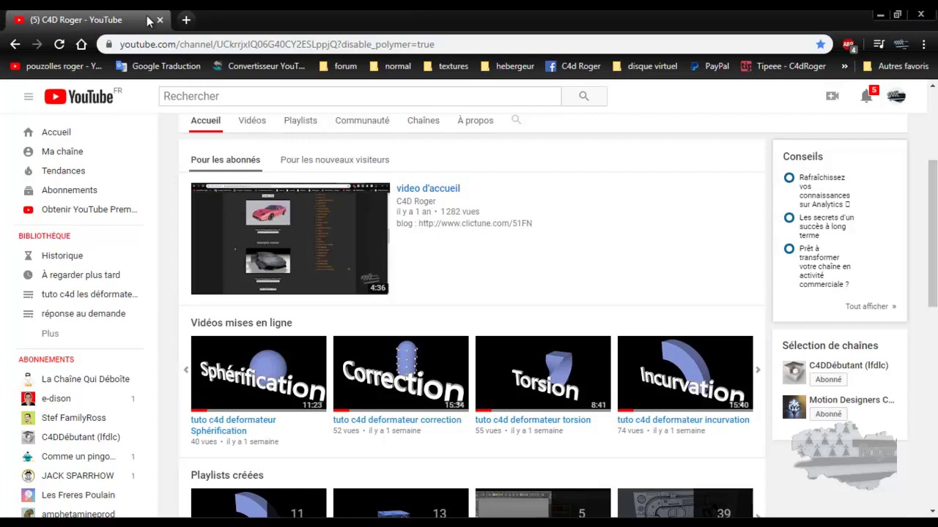
left_click(880, 15)
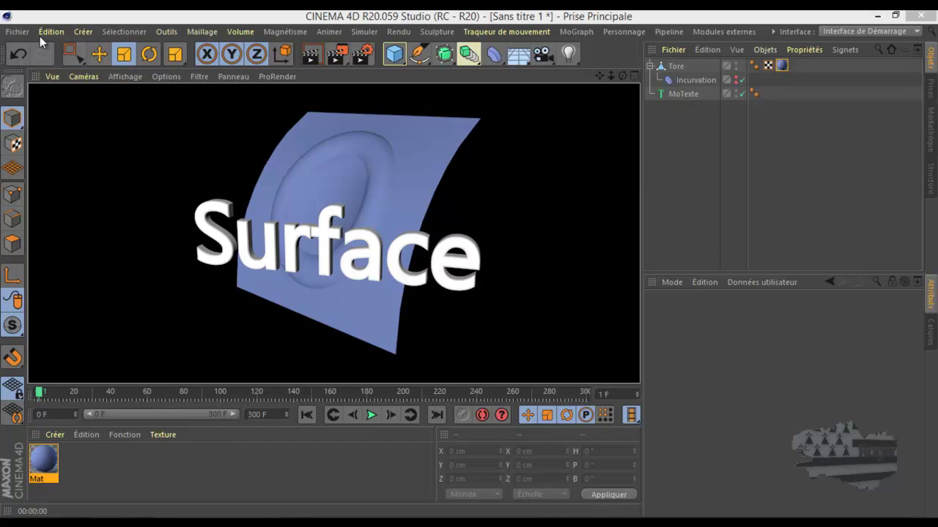
- Bring a File Explorer window showing the Camtasia Studio folder over the Cinema 4D scene
left_click(16, 32)
left_click(16, 31)
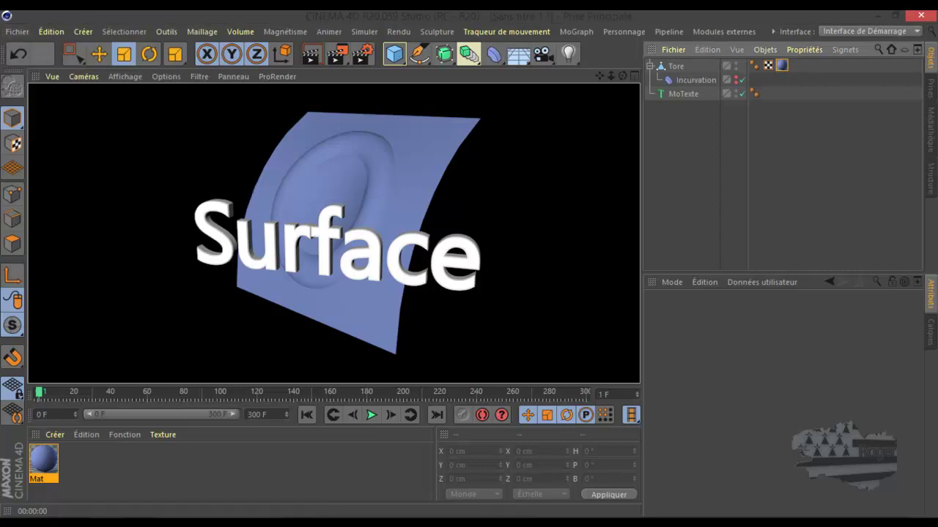
left_click(44, 513)
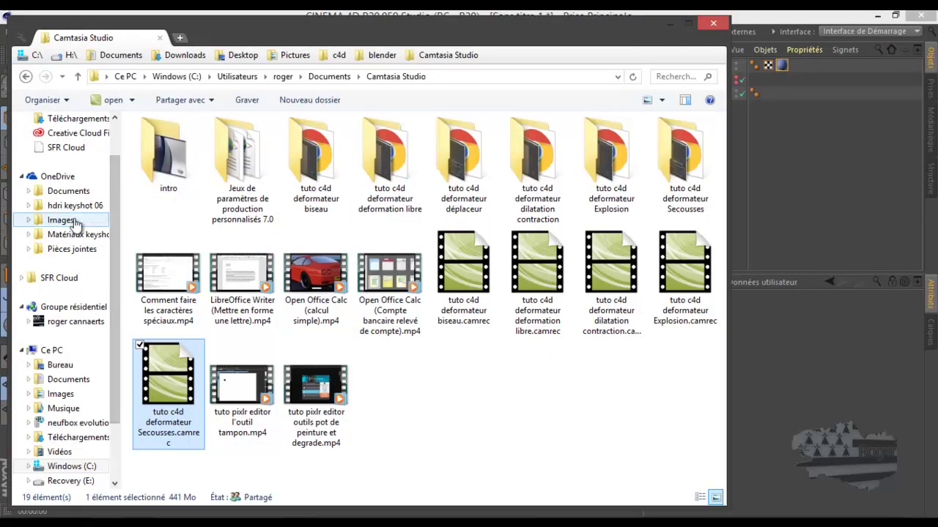
- Browse the deformer render icons in Images' icon folder, then close File Explorer
left_click(61, 396)
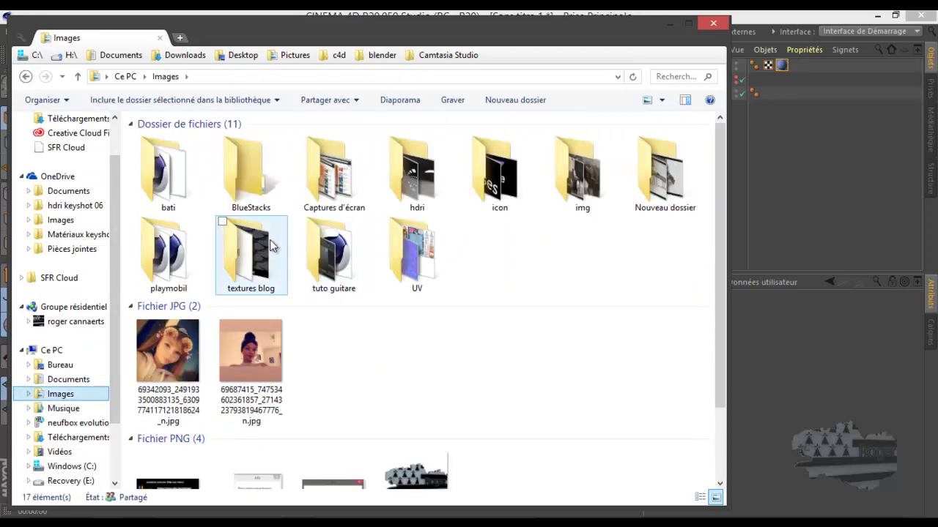
double_click(498, 175)
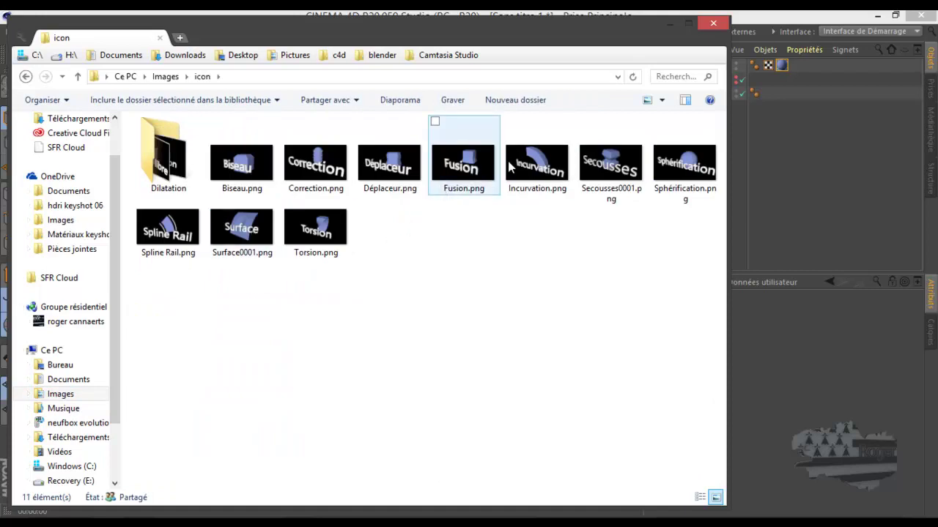
left_click(713, 22)
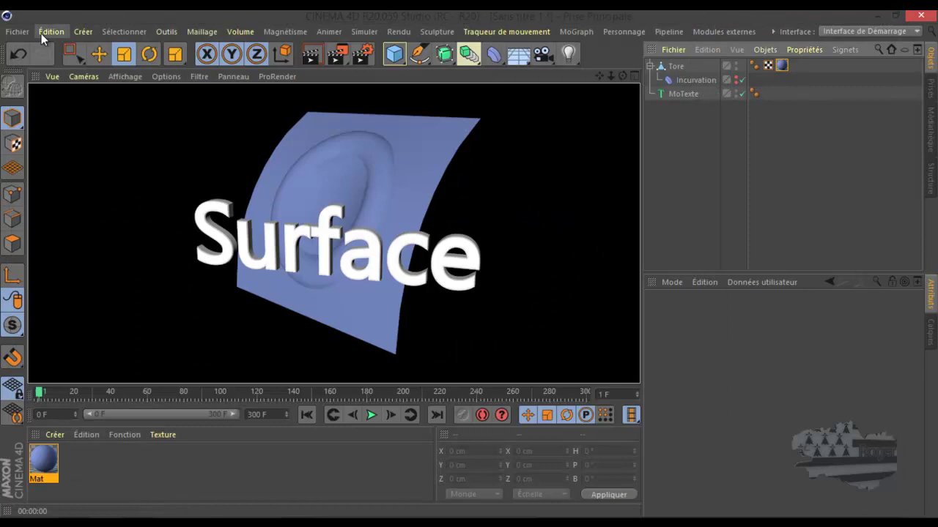
- Delete the Tore, Incurvation and MoTexte objects and add a default Sphère
left_click_drag(677, 70, 677, 138)
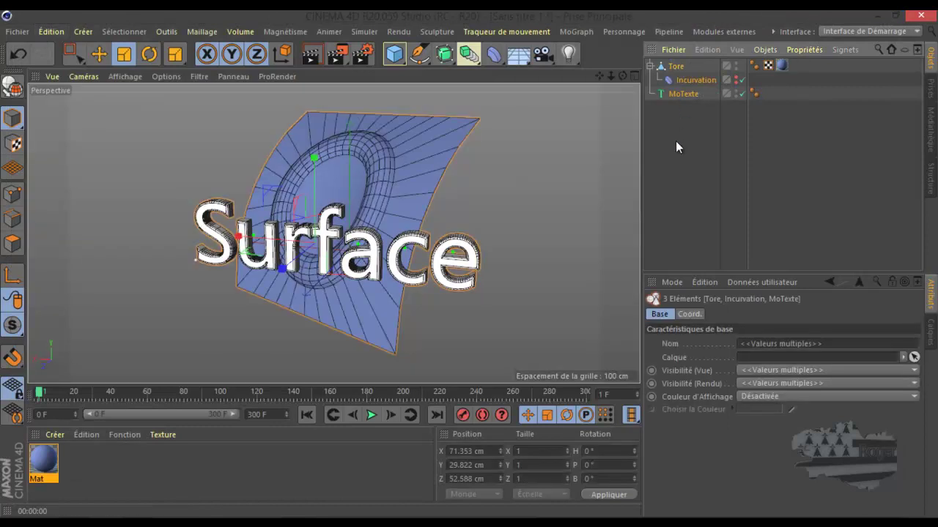
key("Delete")
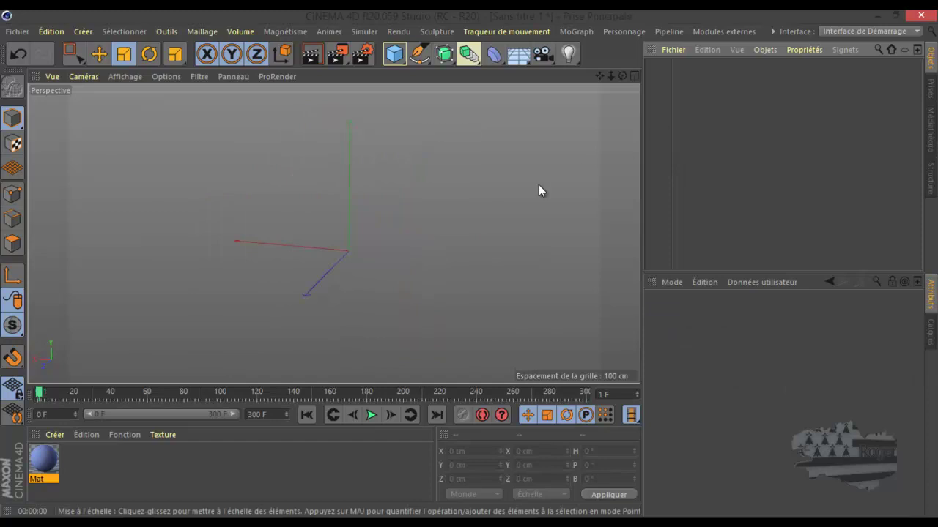
left_click(394, 53)
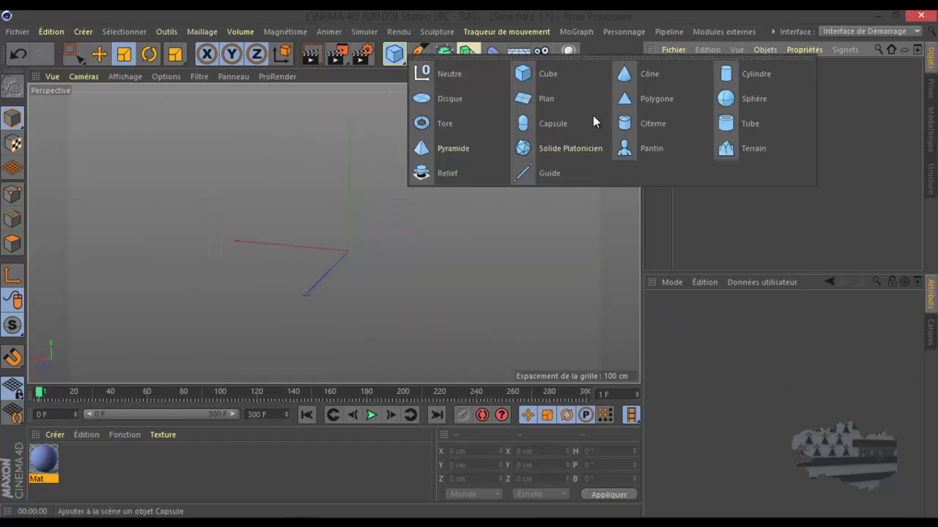
left_click(764, 101)
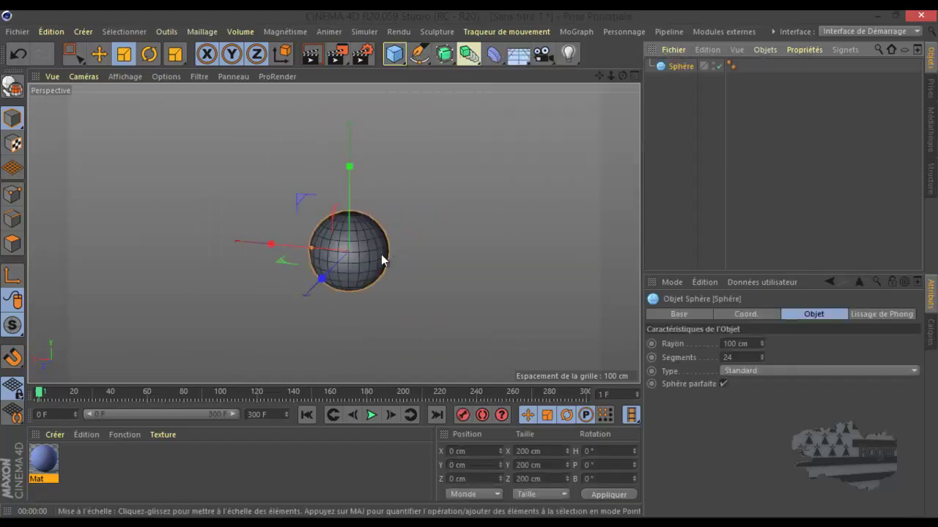
- Frame the sphere in a maximised Avant (front) view
scroll(381, 254, "up", 5)
left_click_drag(622, 76, 468, 263)
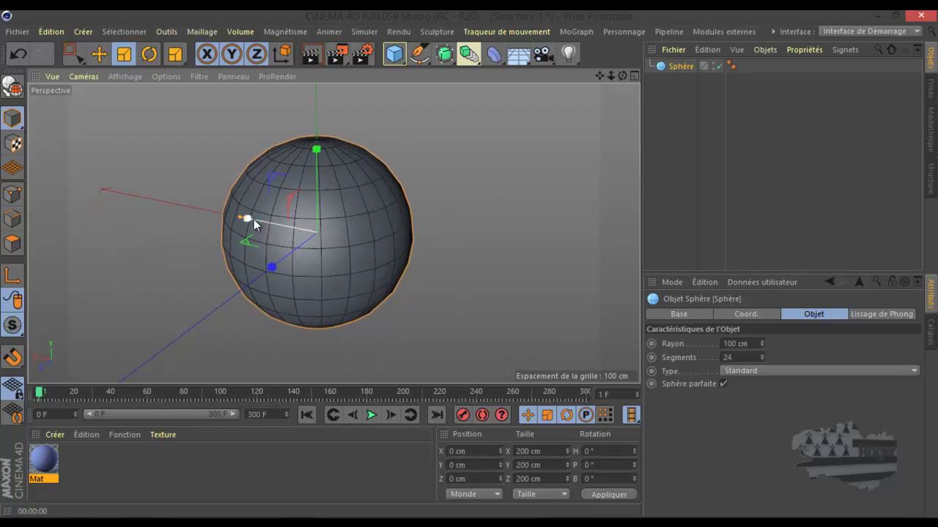
middle_click(454, 180)
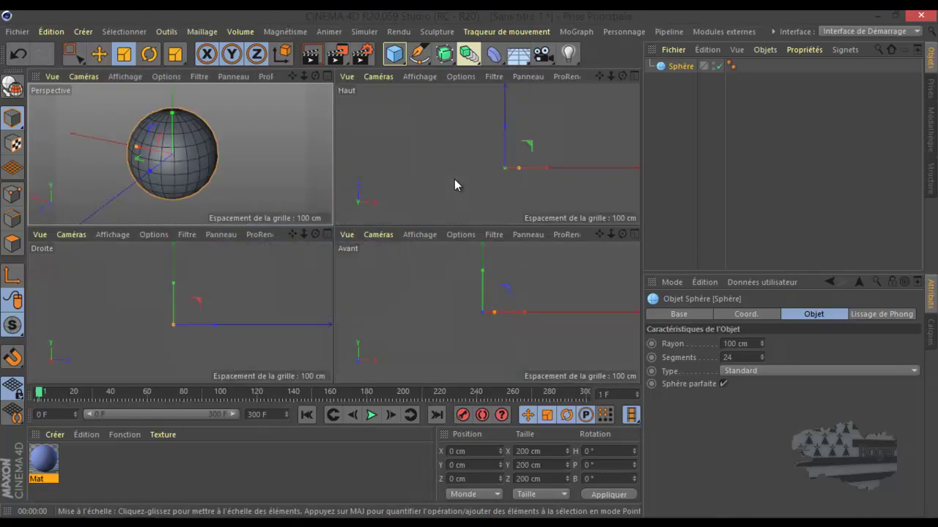
middle_click(417, 282)
scroll(332, 222, "up", 4)
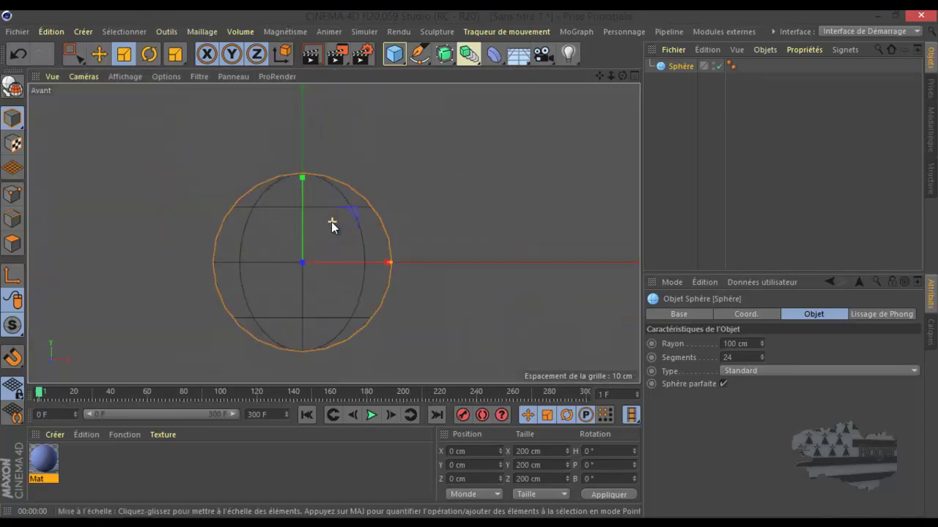
- Draw a closed four-point Bézier spline beside the sphere with the Plume tool
left_click(417, 58)
left_click_drag(384, 169, 407, 154)
left_click_drag(491, 151, 497, 180)
left_click_drag(450, 328, 427, 324)
left_click_drag(358, 213, 362, 197)
left_click(385, 170)
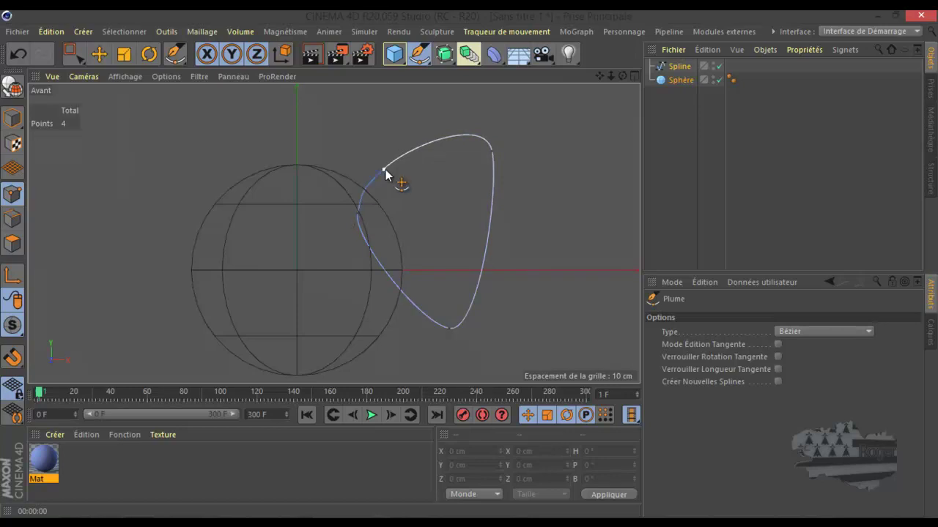
- Return to the maximised Perspective view and select the Spline object
middle_click(227, 126)
middle_click(245, 174)
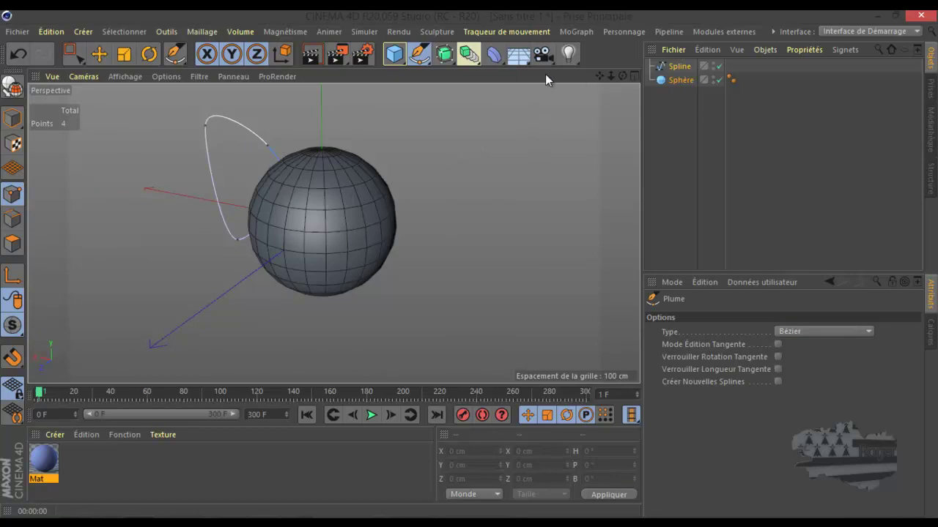
left_click(677, 66)
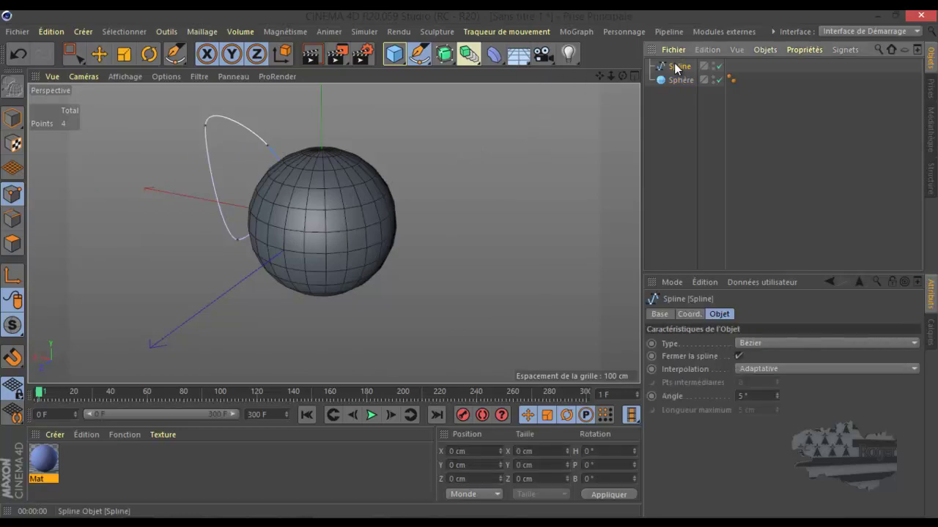
- Add a Surface deformer as a child of Spline and link Sphère as its surface
left_click(492, 64)
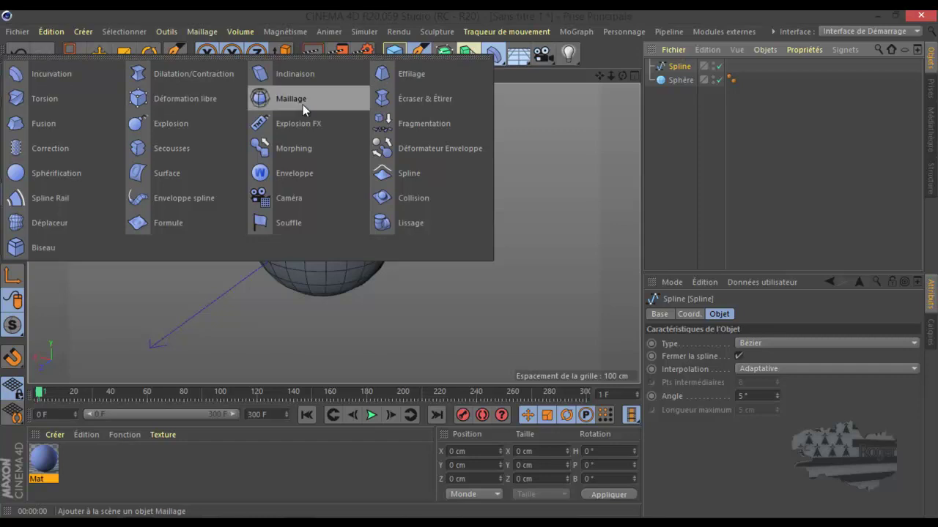
left_click(158, 170)
left_click_drag(679, 67, 681, 79)
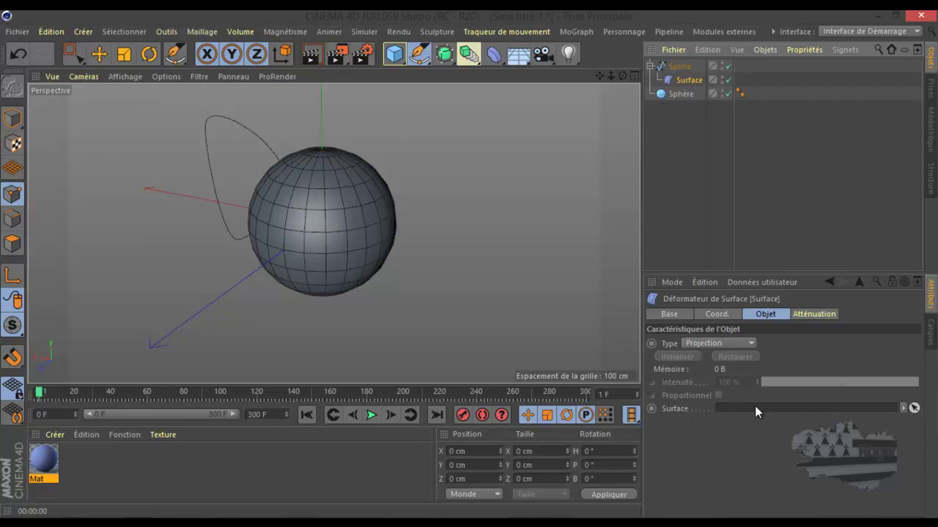
left_click_drag(678, 94, 754, 413)
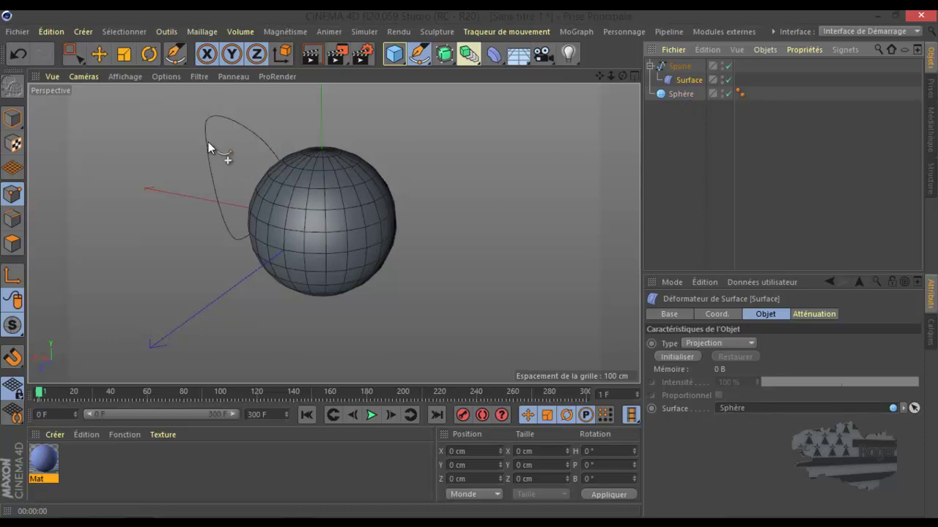
- Select the Surface deformer and bring up its projection Type choices
left_click(99, 54)
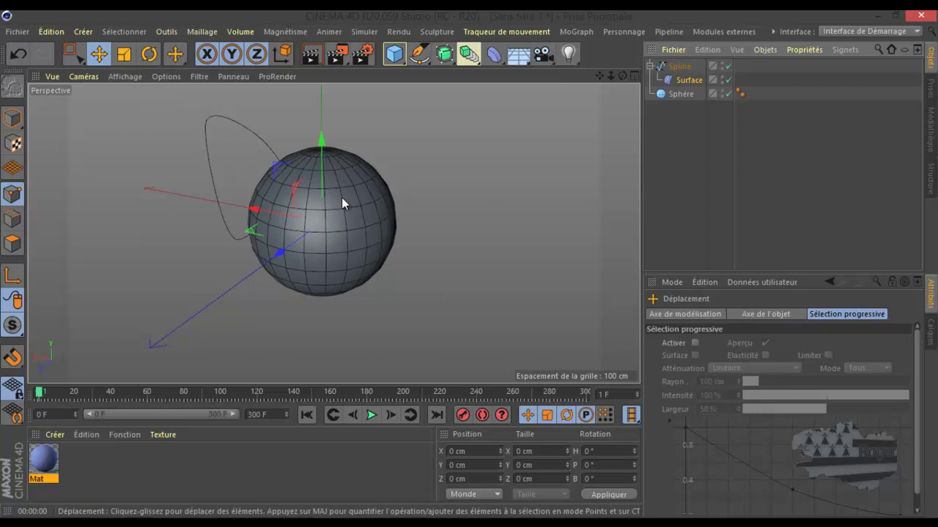
left_click(686, 81)
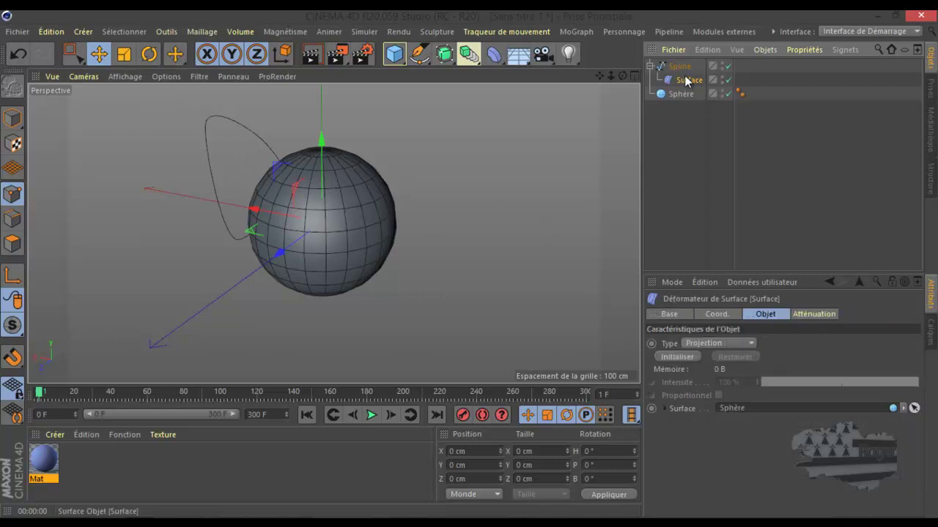
left_click(707, 344)
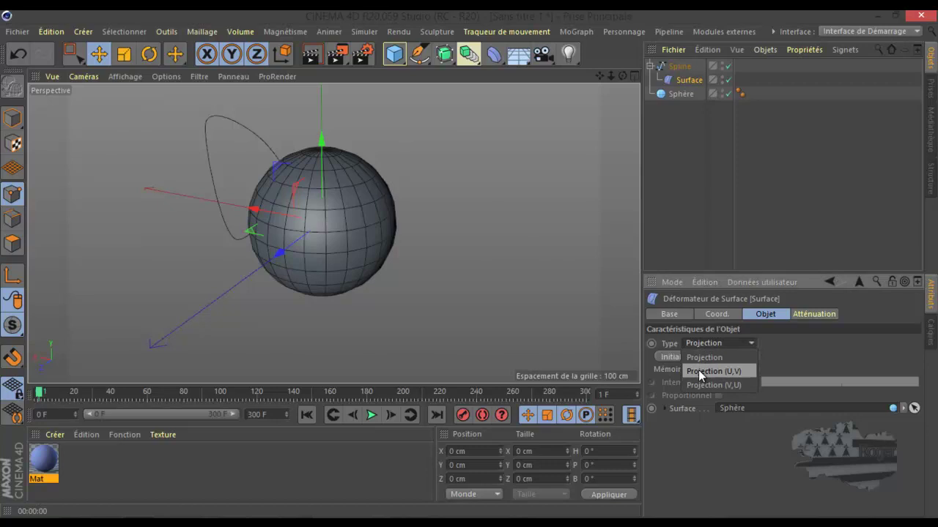
- Set the Surface deformer type to Projection (U,V) on the XY plane
left_click(698, 370)
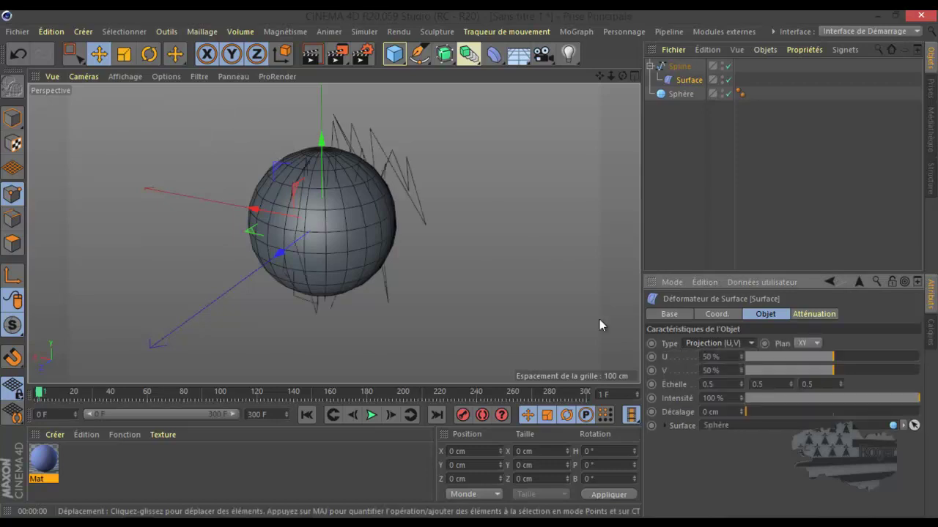
scroll(381, 223, "up", 2)
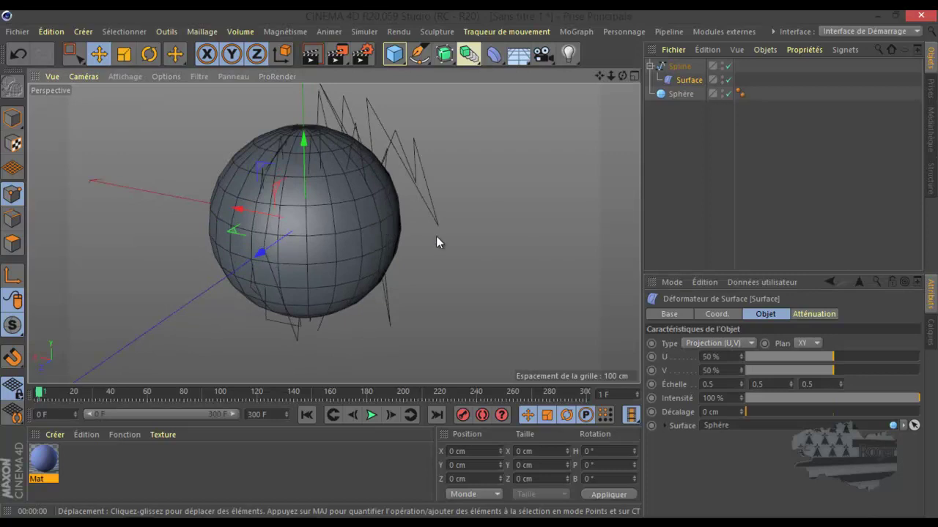
left_click(805, 344)
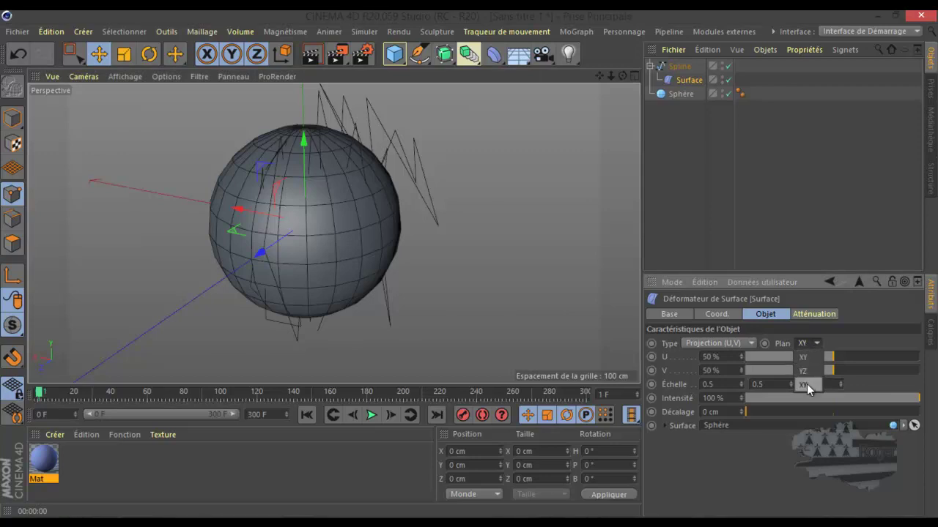
left_click(806, 384)
left_click(807, 341)
left_click(808, 356)
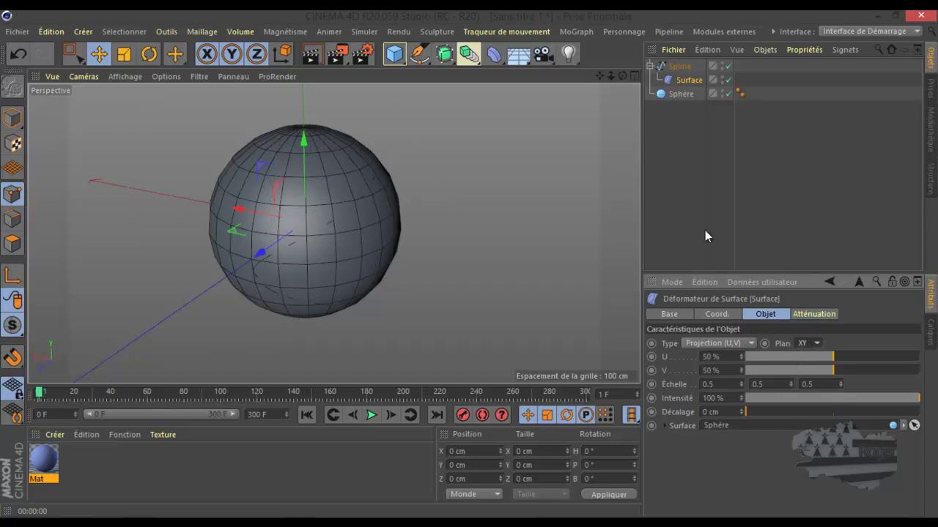
- Turn on Rayons X for the Sphère so it displays see-through
left_click(678, 93)
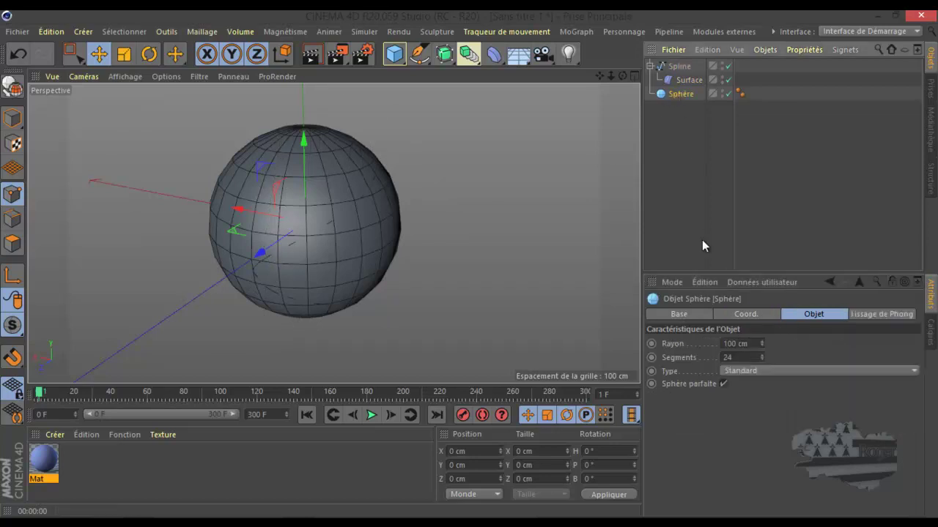
left_click(678, 316)
left_click(740, 434)
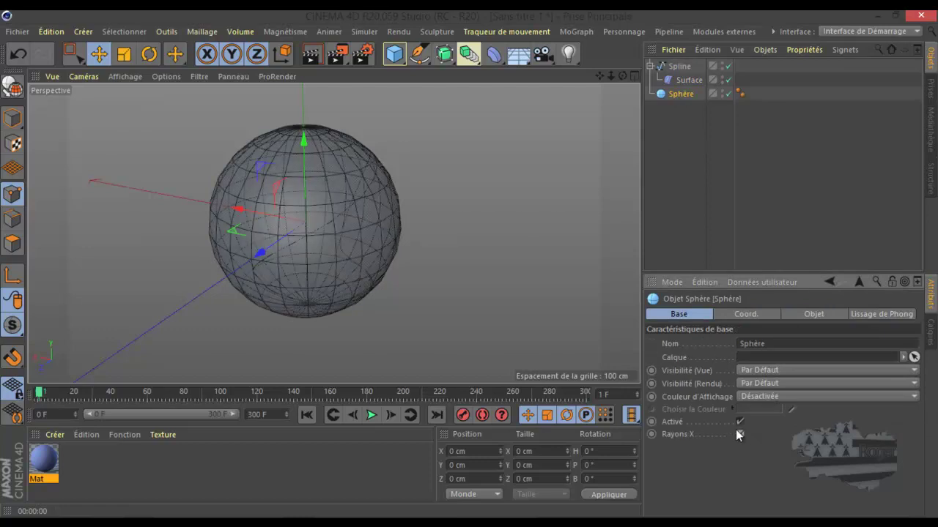
scroll(366, 256, "up", 3)
left_click_drag(622, 77, 469, 263)
- Try the deformer's Plan set to YZ, then restore it to XY
left_click(680, 82)
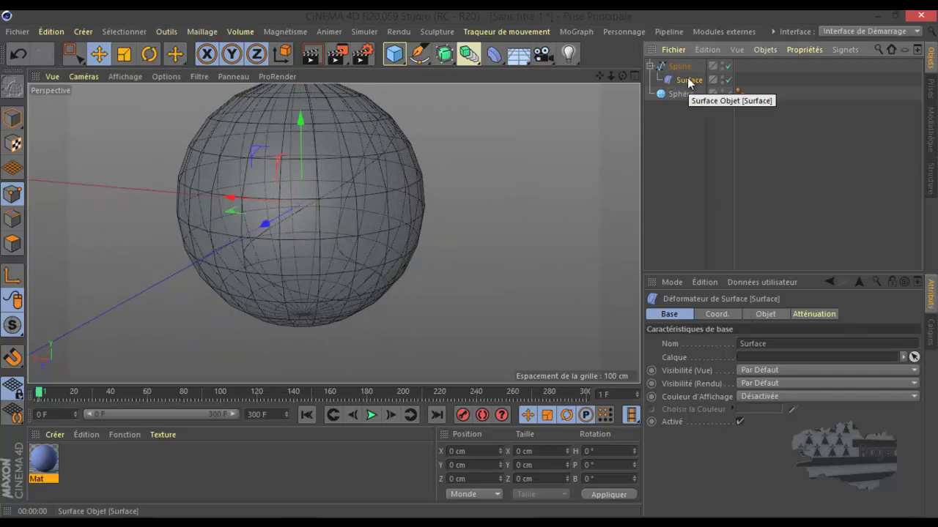
left_click(753, 314)
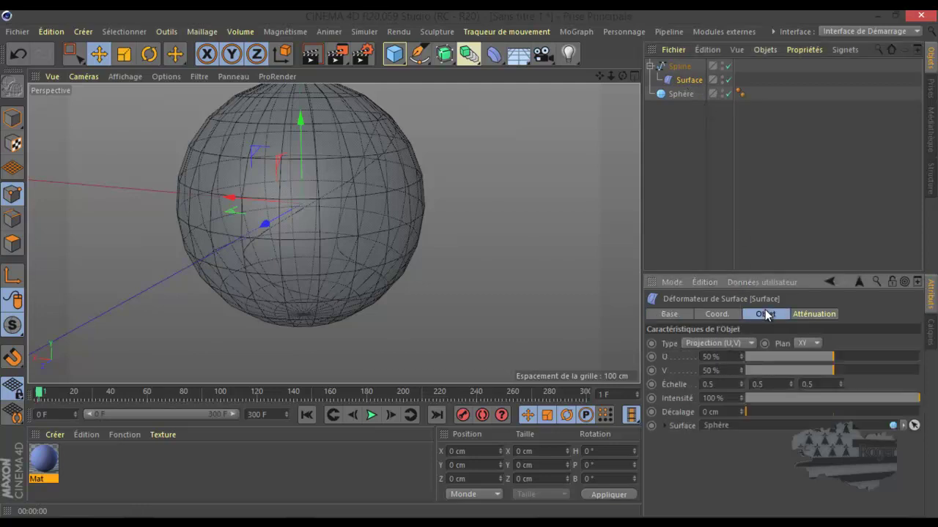
left_click(809, 343)
left_click(805, 373)
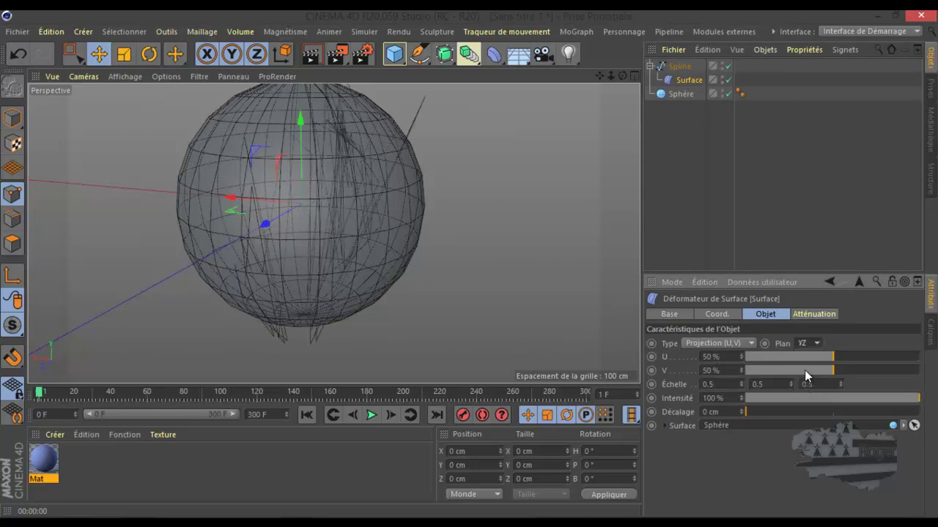
left_click(808, 342)
left_click(808, 356)
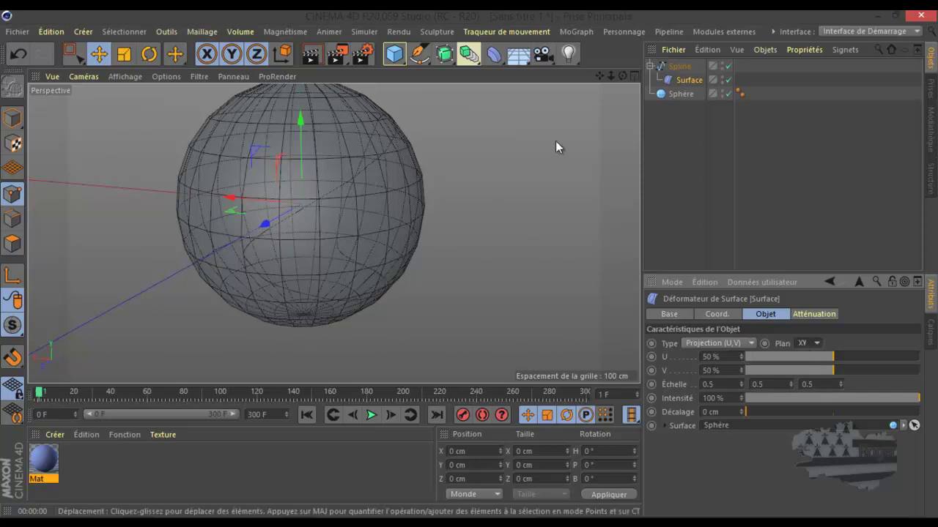
scroll(344, 192, "down", 2)
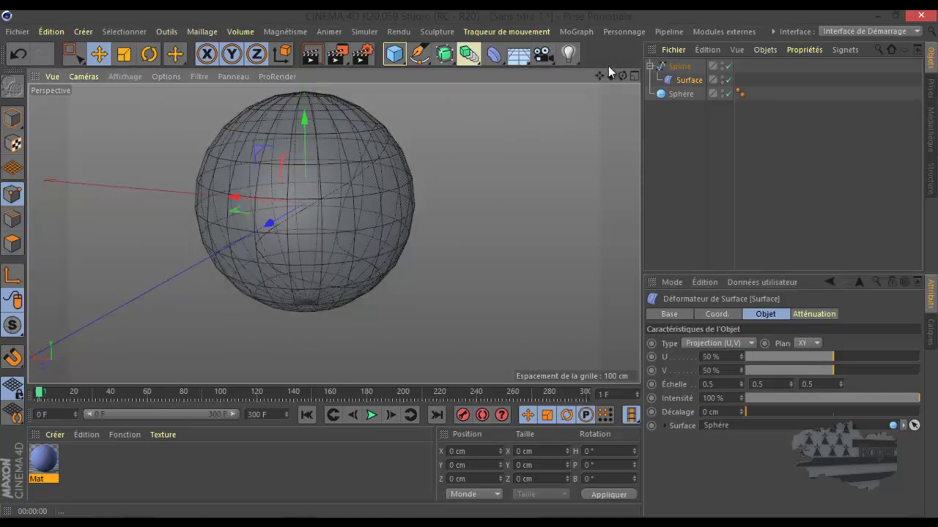
- Untick Rayons X on the Sphère so it displays solid again
left_click_drag(601, 76, 469, 264)
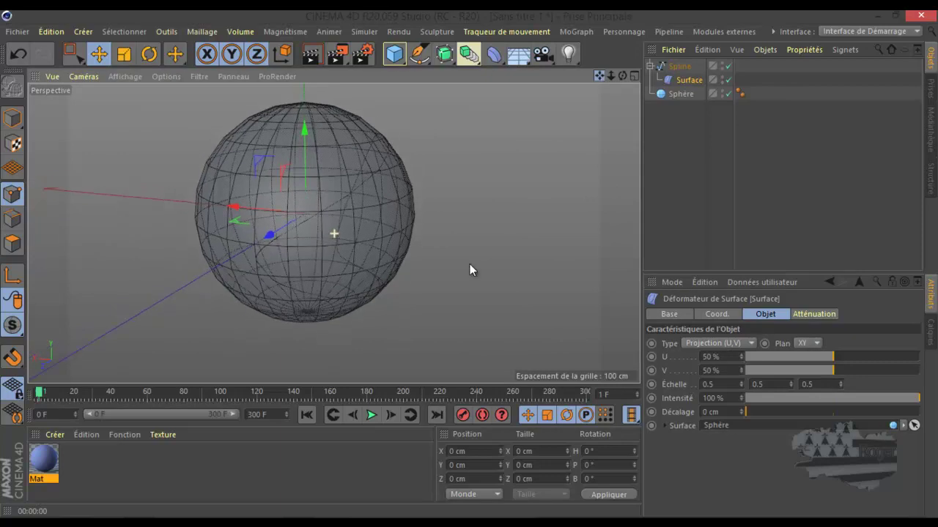
left_click(680, 93)
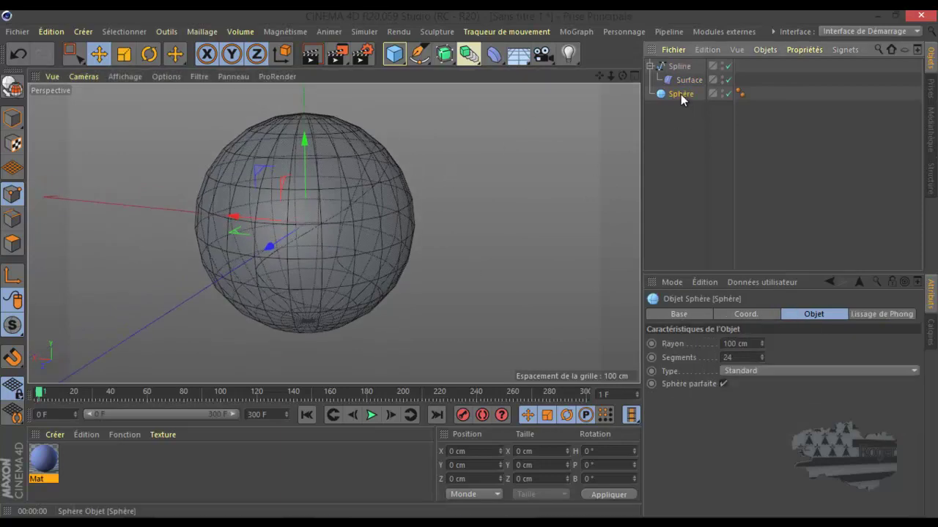
left_click(680, 314)
left_click(739, 434)
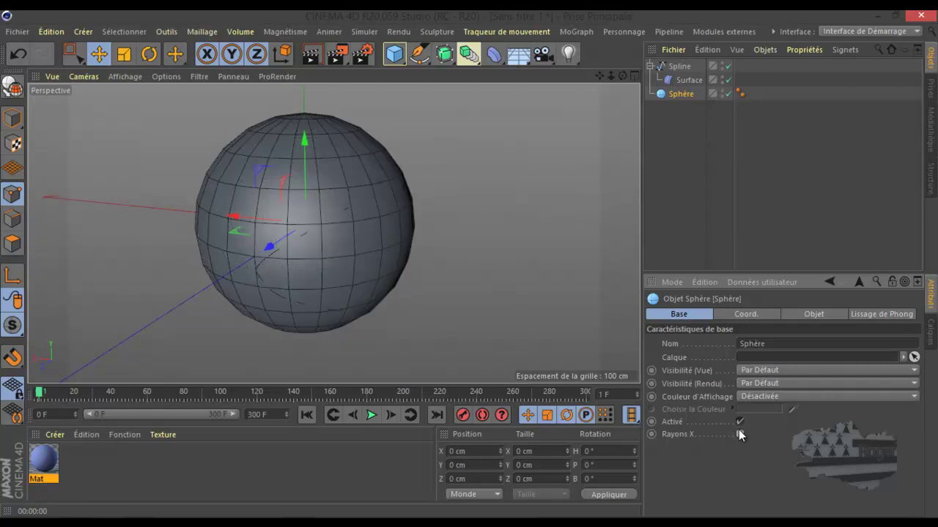
- Render a viewport preview of the grey sphere, then select the Spline
left_click(678, 79)
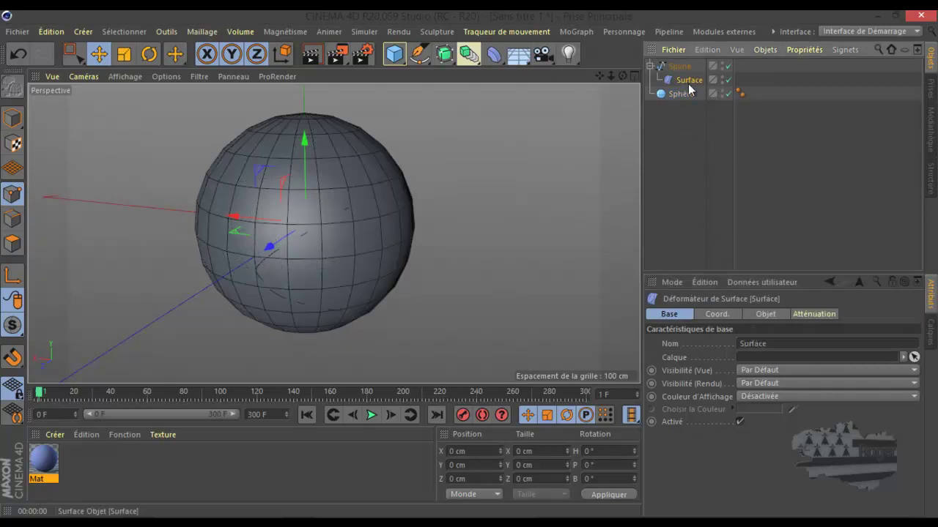
left_click(773, 314)
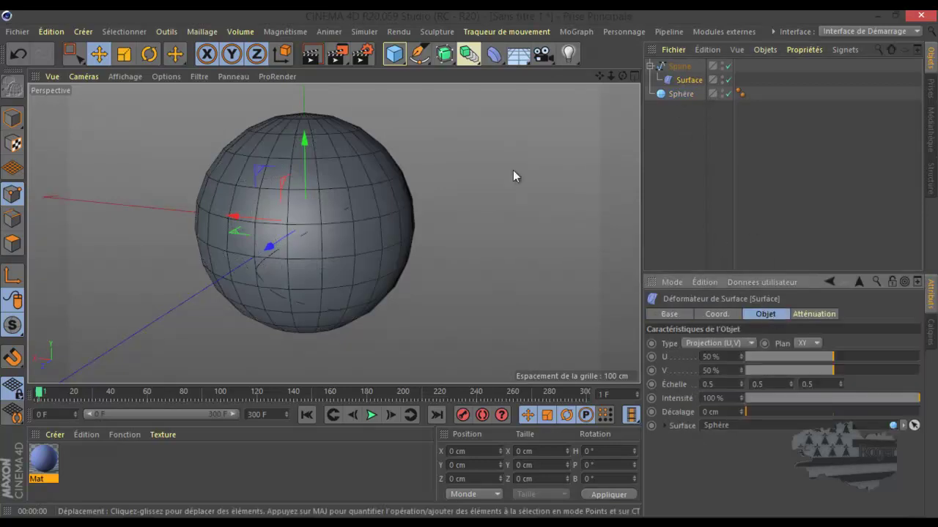
left_click(312, 60)
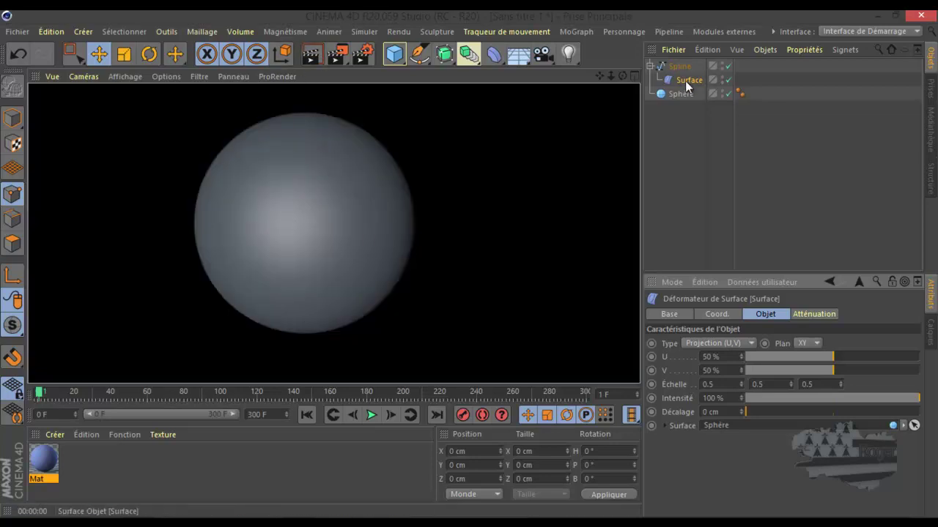
left_click(673, 65)
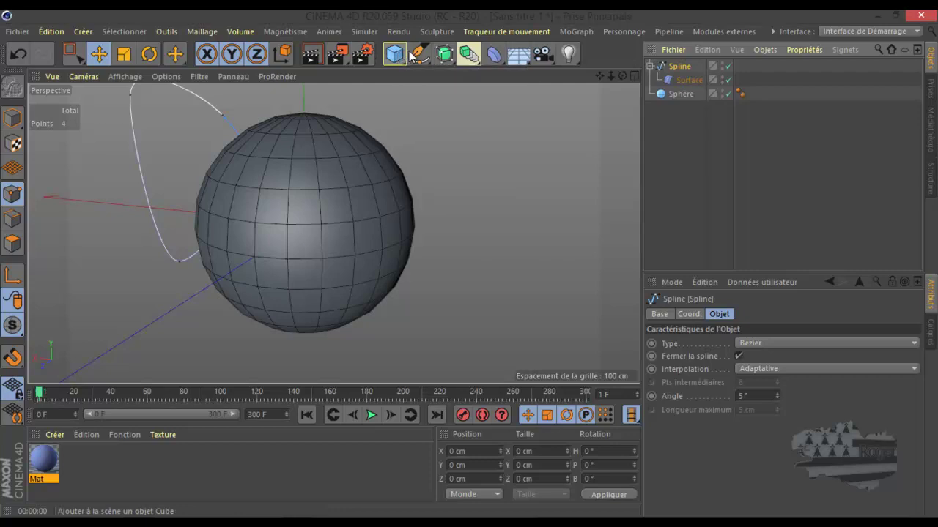
- Add an 8-point Etoile star spline and scale it down to about 21.5%
left_click(418, 53)
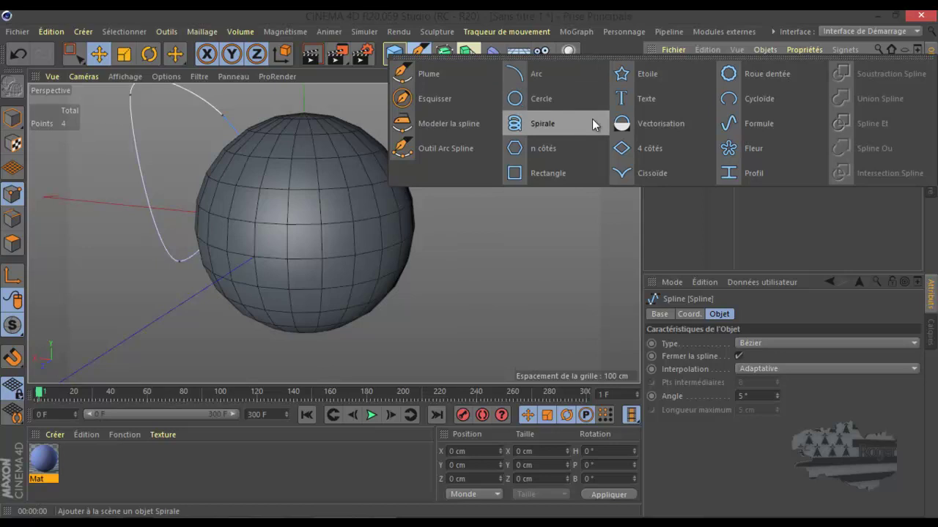
left_click(642, 77)
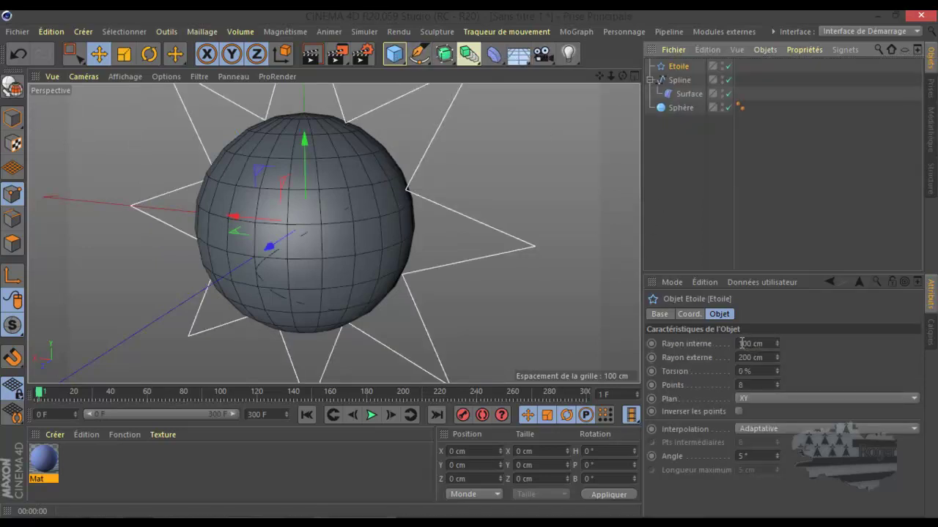
left_click(124, 54)
left_click_drag(520, 130, 222, 374)
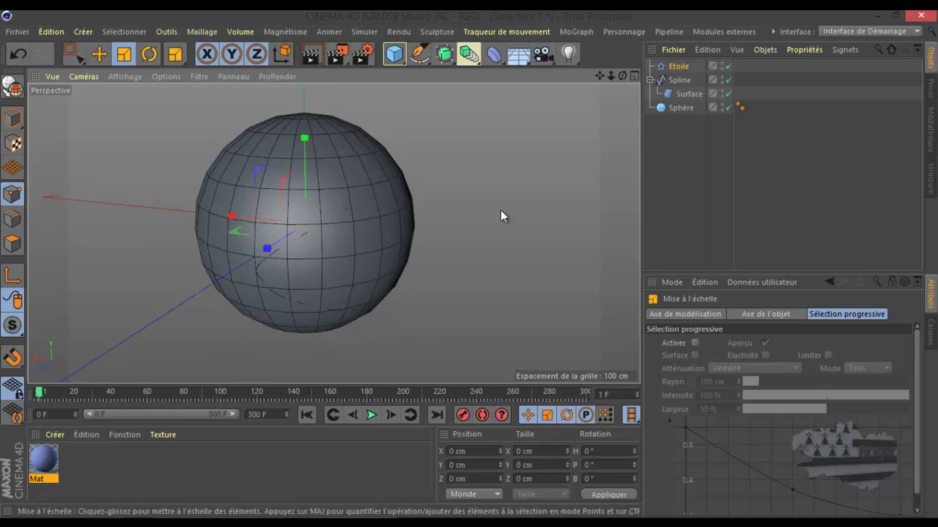
- Re-enable Rayons X on the Sphère to make it see-through again
left_click(682, 107)
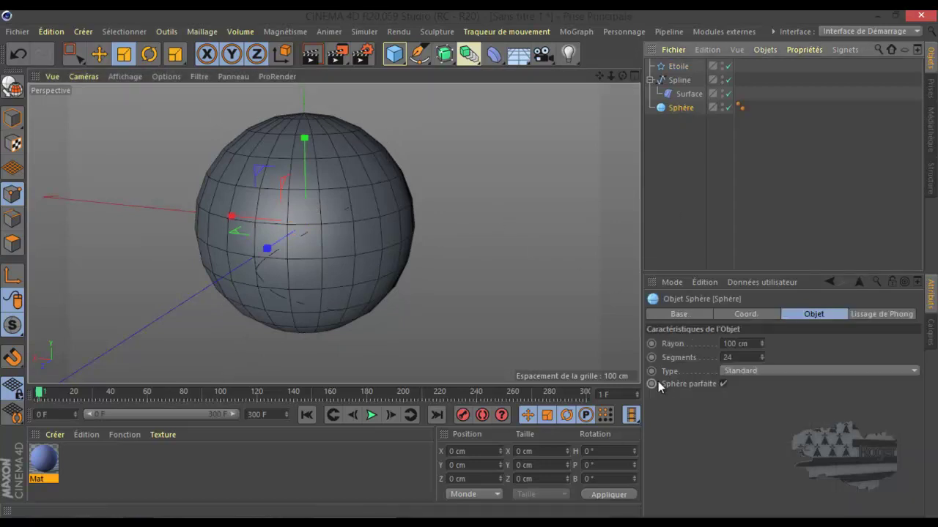
left_click(677, 314)
left_click(740, 435)
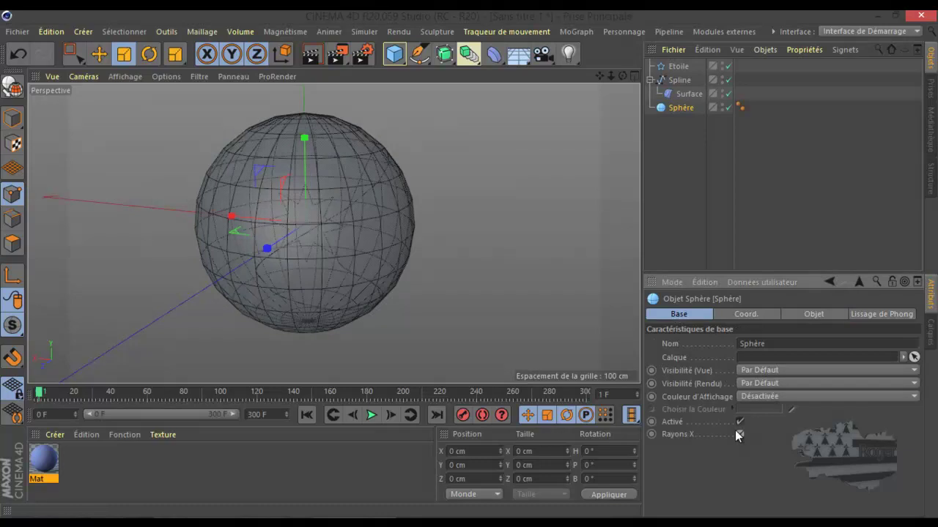
scroll(334, 221, "up", 5)
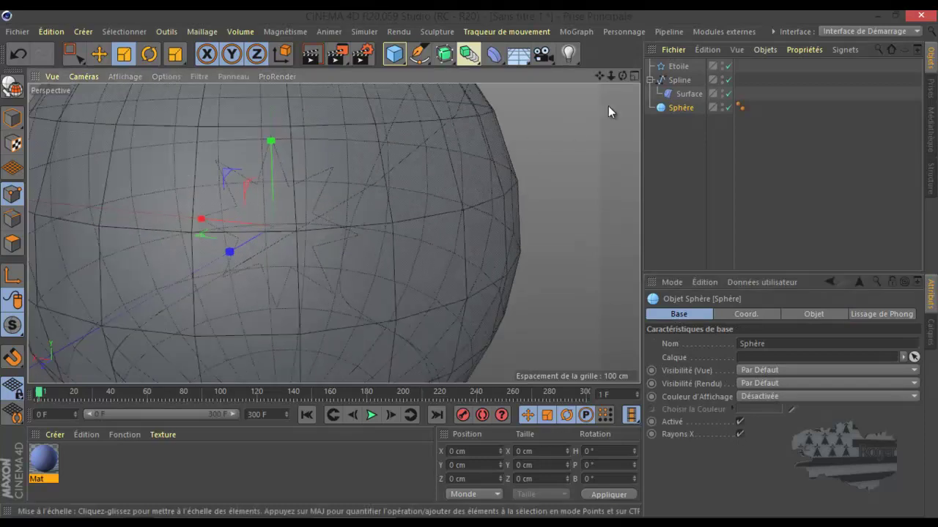
- Shrink the Etoile star further into a small profile at the sphere's centre
left_click(685, 66)
left_click_drag(486, 164, 268, 338)
left_click(100, 54)
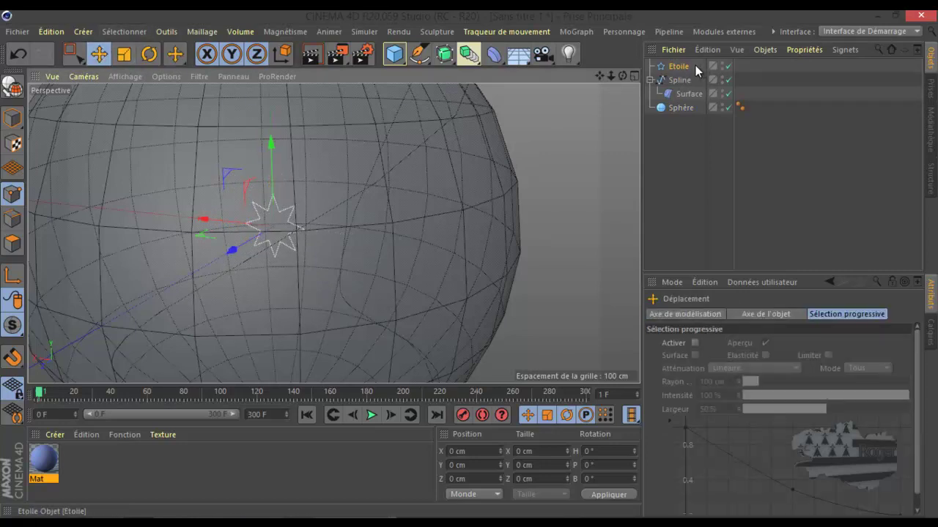
left_click(447, 57)
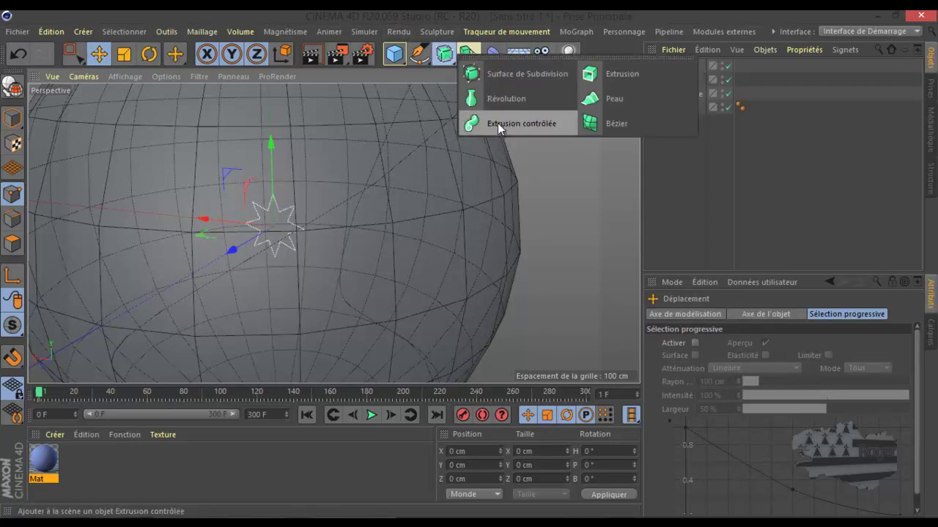
- Add an Extrusion contrôlée and place the Etoile and Spline under it
left_click(497, 123)
left_click_drag(704, 77, 681, 94)
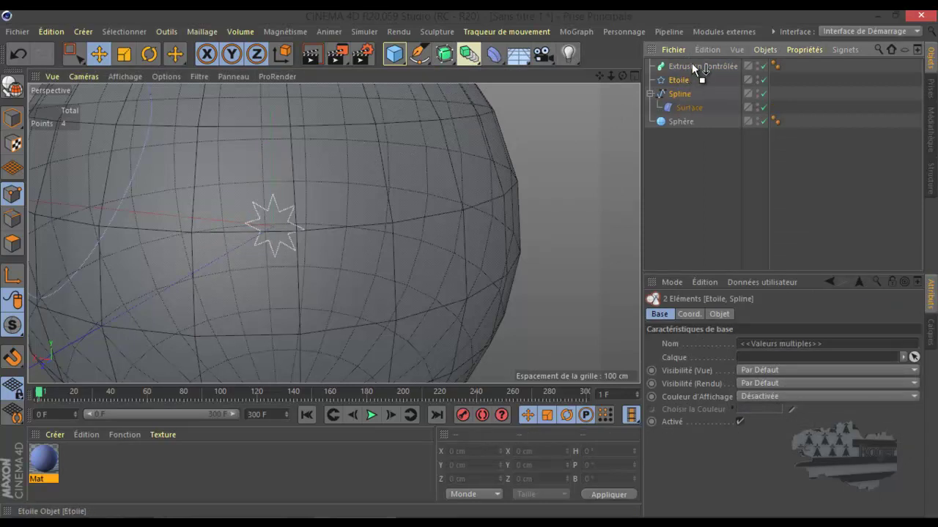
left_click_drag(691, 63, 693, 65)
- Orbit around the star tube on the sphere, then delete the Etoile profile
scroll(530, 185, "down", 5)
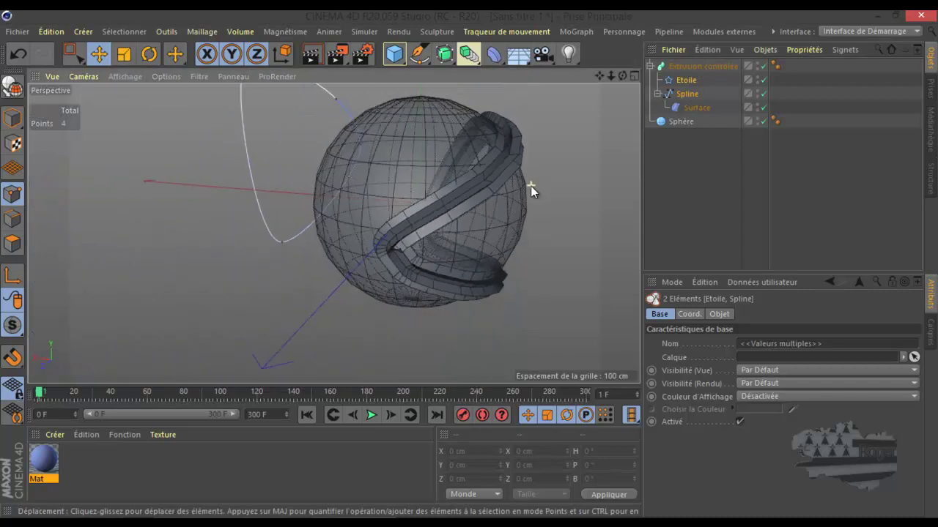
left_click_drag(622, 76, 470, 263)
left_click(680, 80)
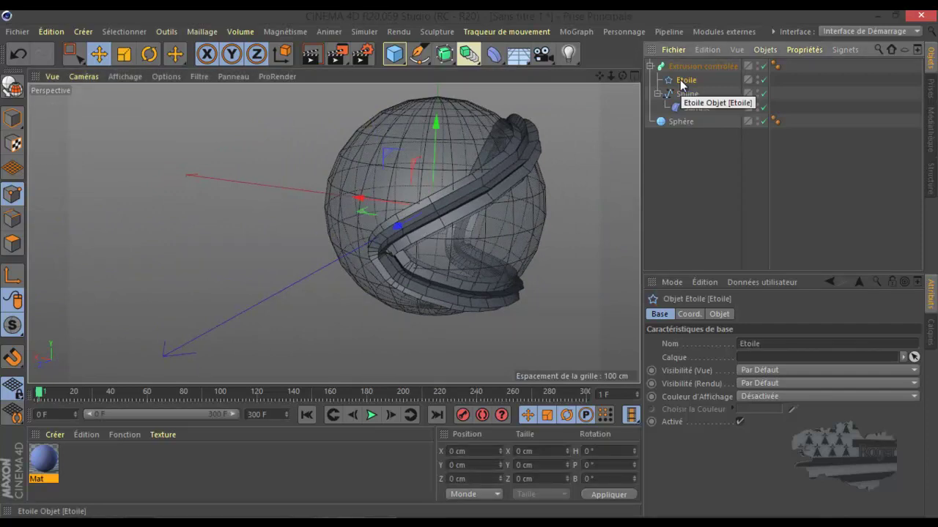
key("Delete")
- Add a Cercle spline with a 2 cm radius and make it the Extrusion contrôlée profile
left_click(420, 54)
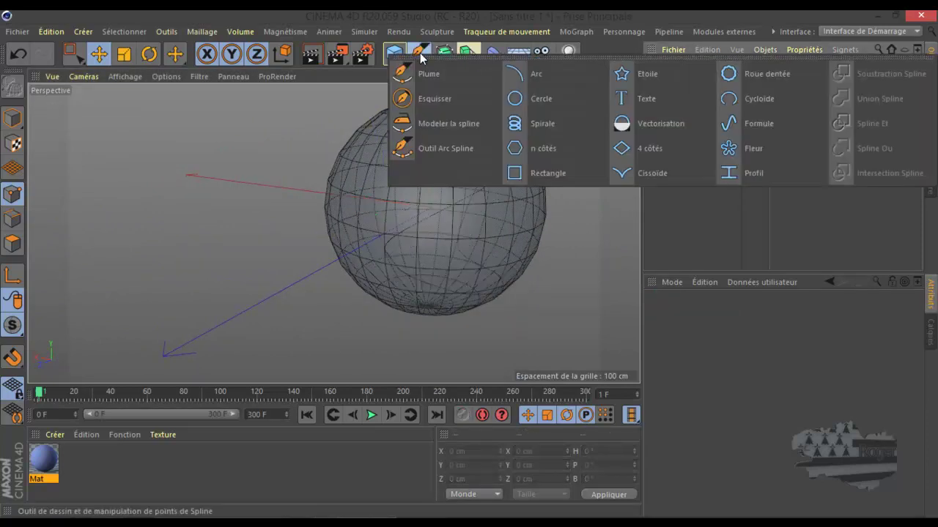
left_click(532, 96)
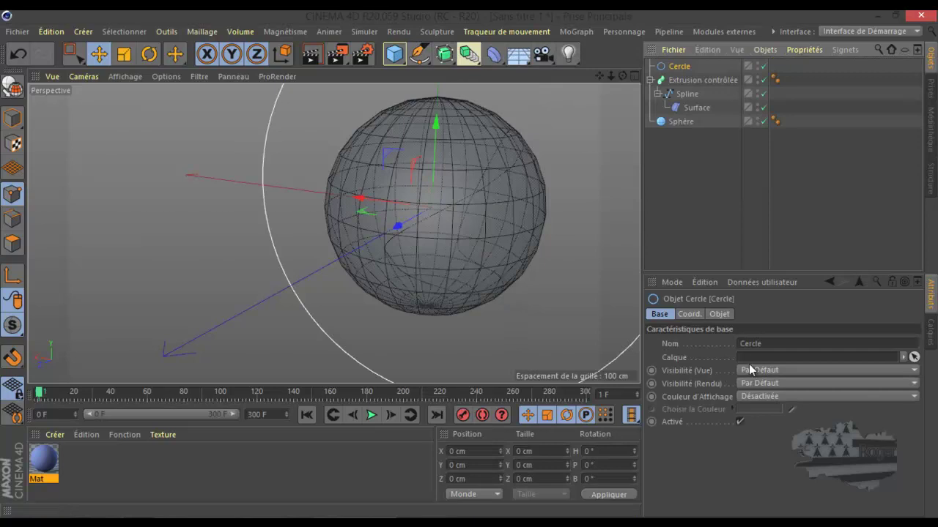
left_click(720, 314)
left_click(747, 368)
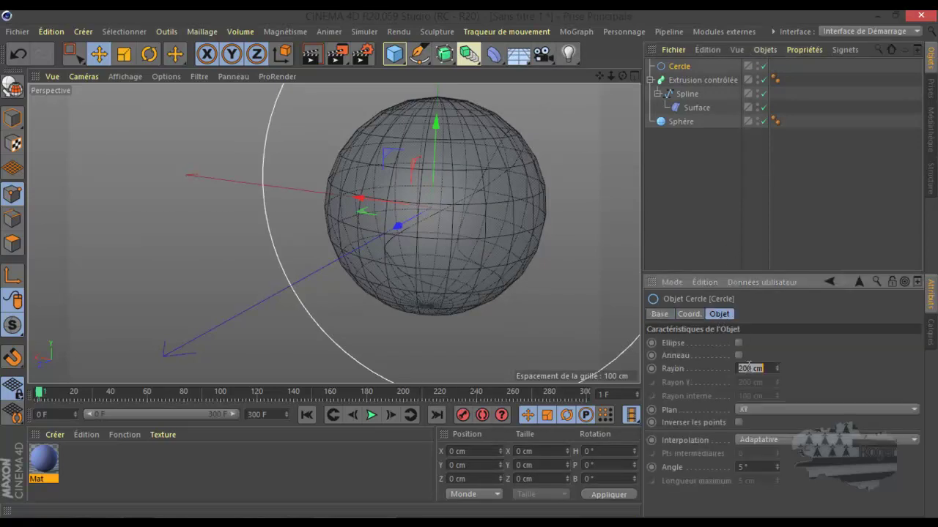
type("2")
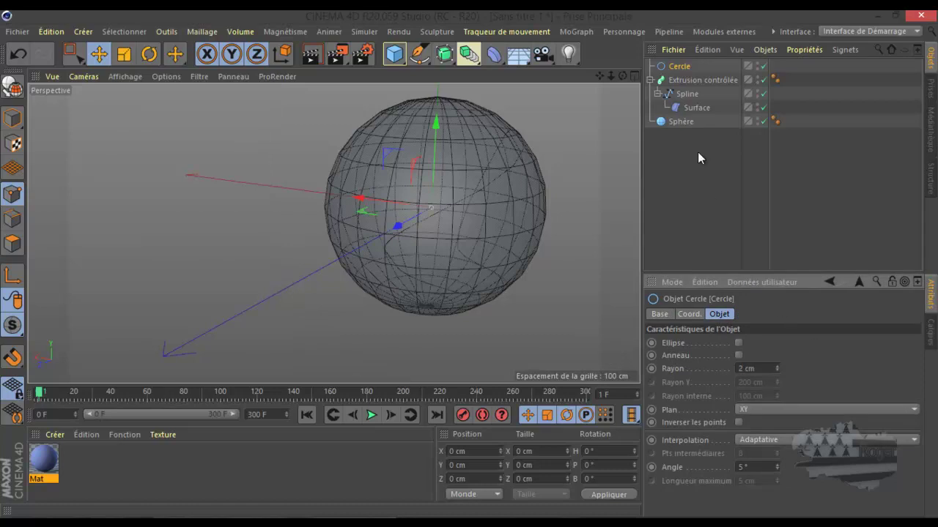
left_click_drag(678, 68, 687, 86)
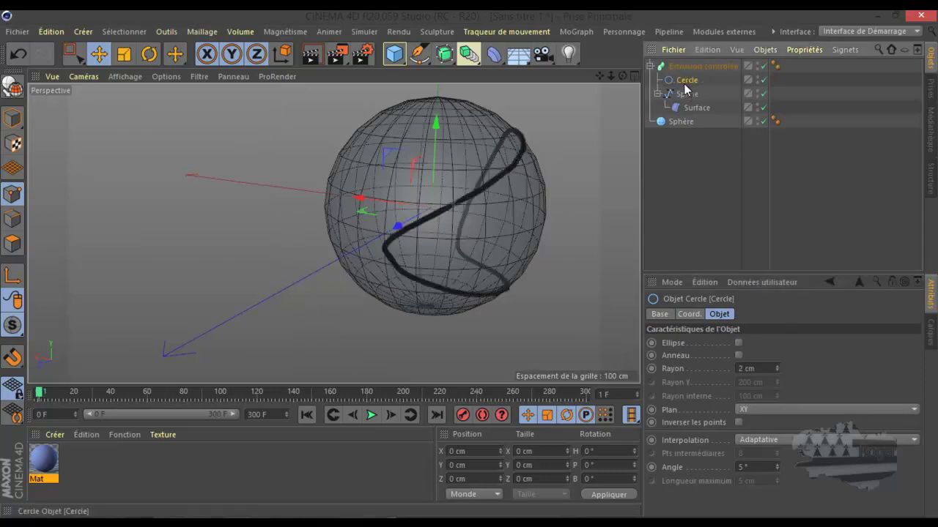
- Toggle the sphere's Sphère parfaite option off and back on
left_click(700, 121)
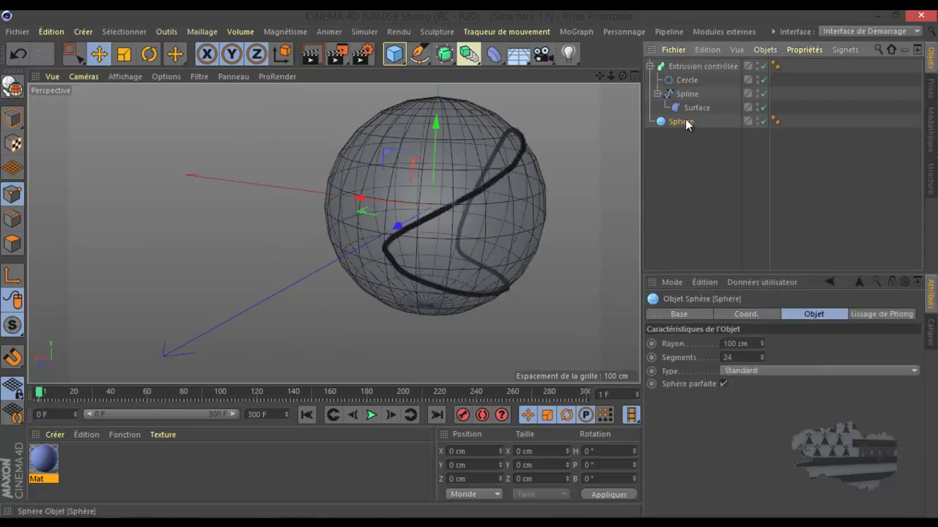
left_click(723, 384)
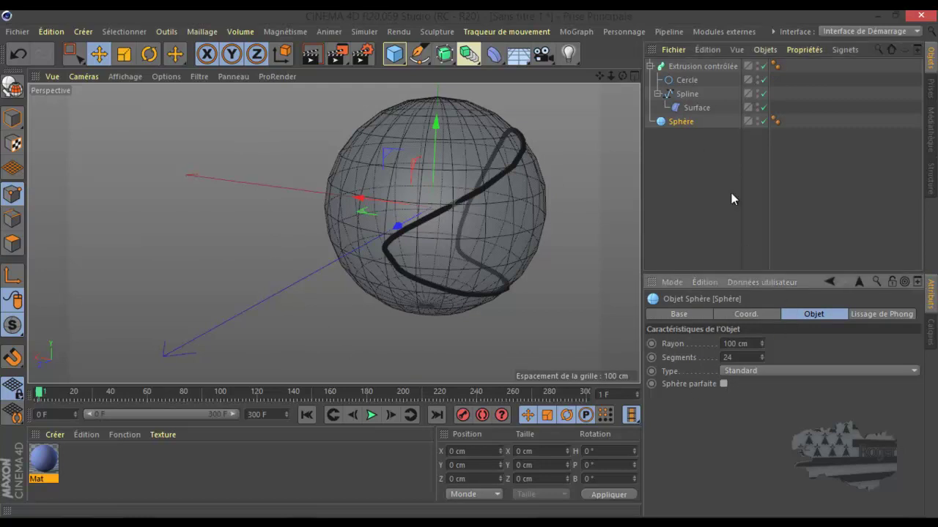
left_click(687, 80)
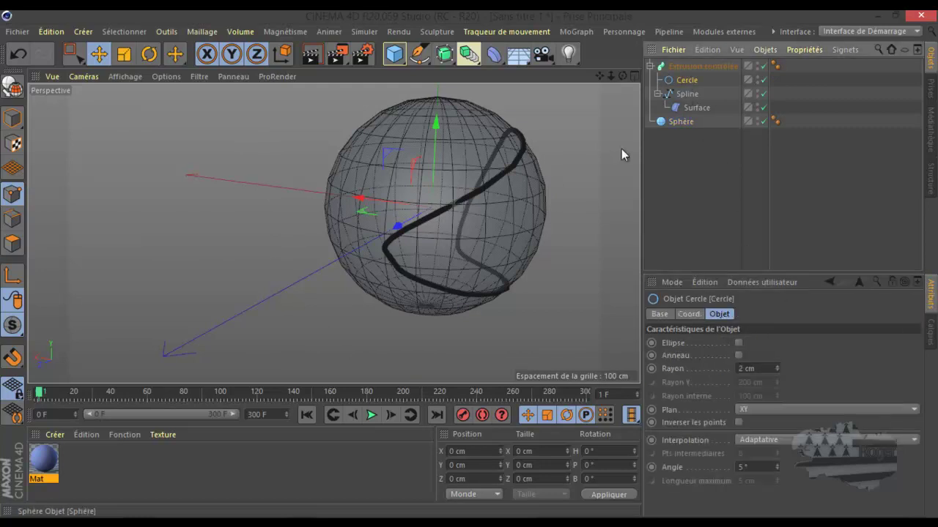
left_click(675, 121)
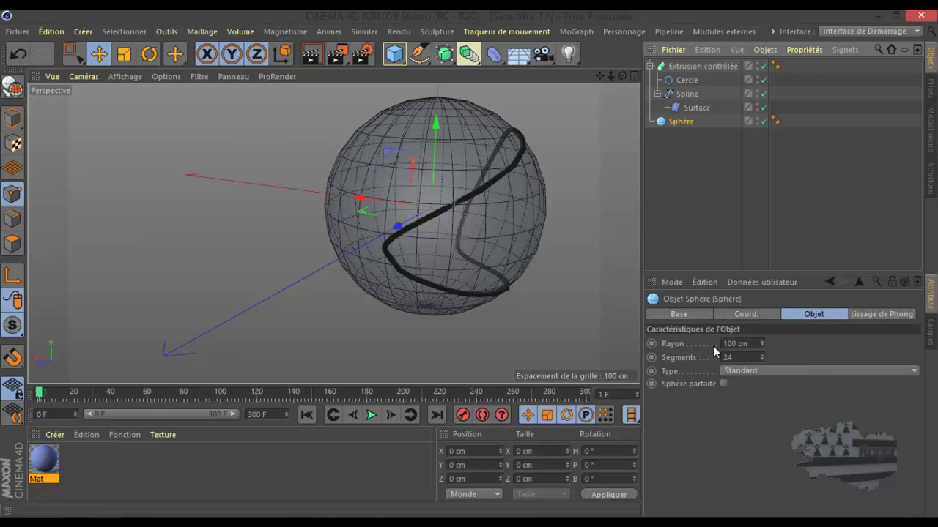
left_click(722, 383)
- Uncheck Rayons X in the sphere's Base tab so it displays solid, and reframe the tube
left_click(678, 314)
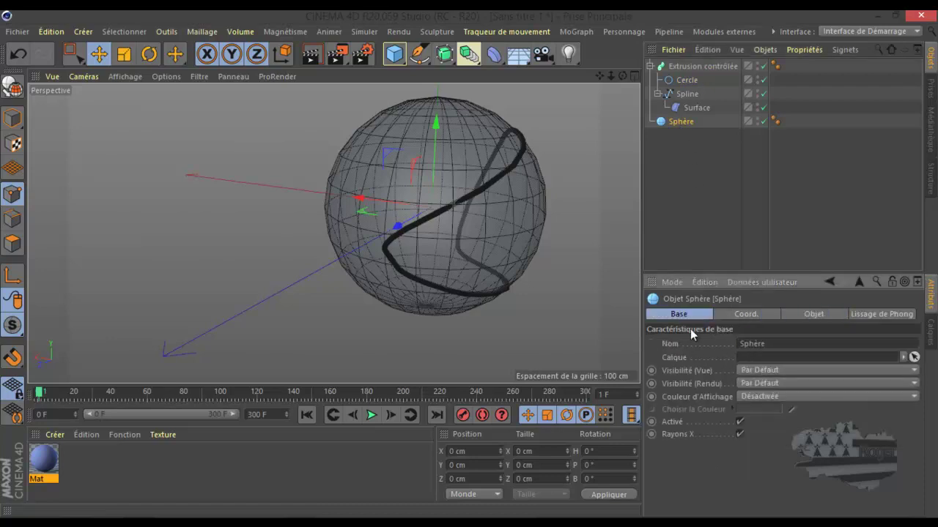
left_click(740, 434)
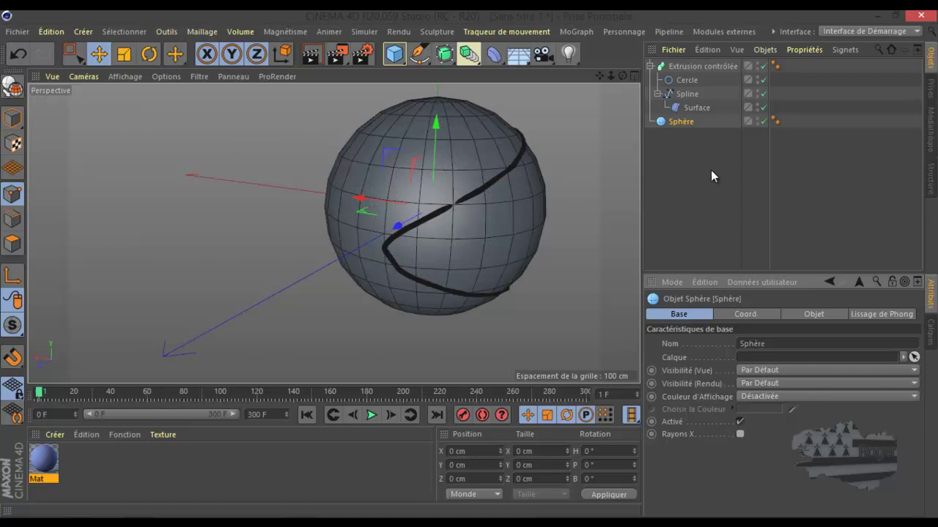
scroll(513, 222, "up", 5)
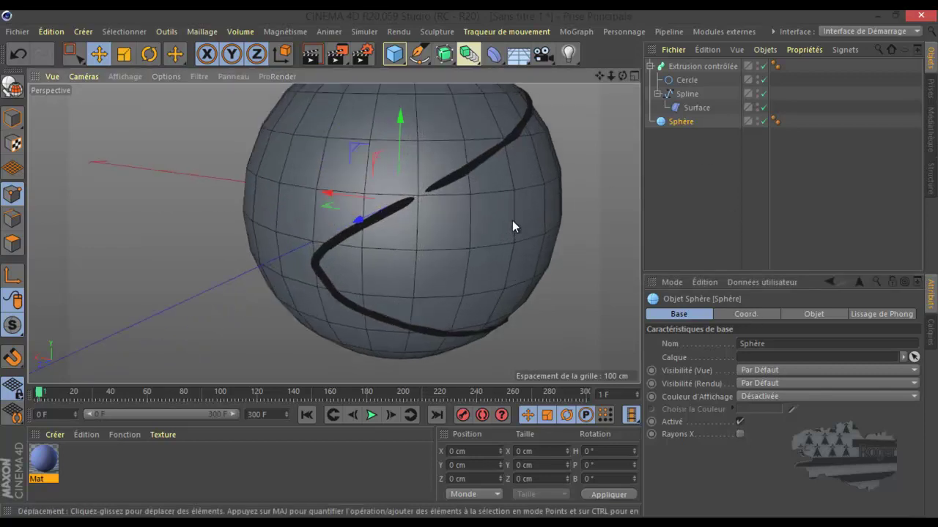
left_click_drag(602, 75, 469, 262)
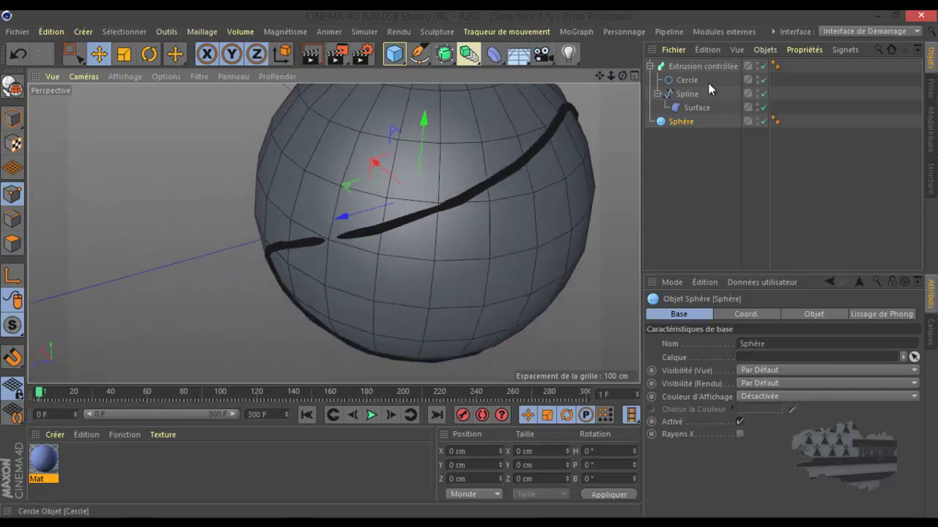
left_click(688, 94)
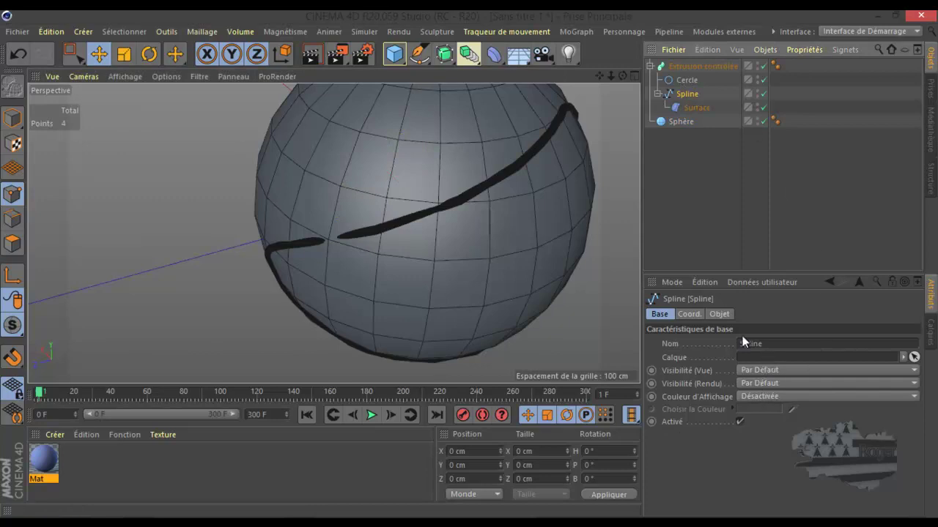
- Set the Spline's interpolation to Uniforme, after briefly trying Naturelle
left_click(723, 315)
left_click(768, 368)
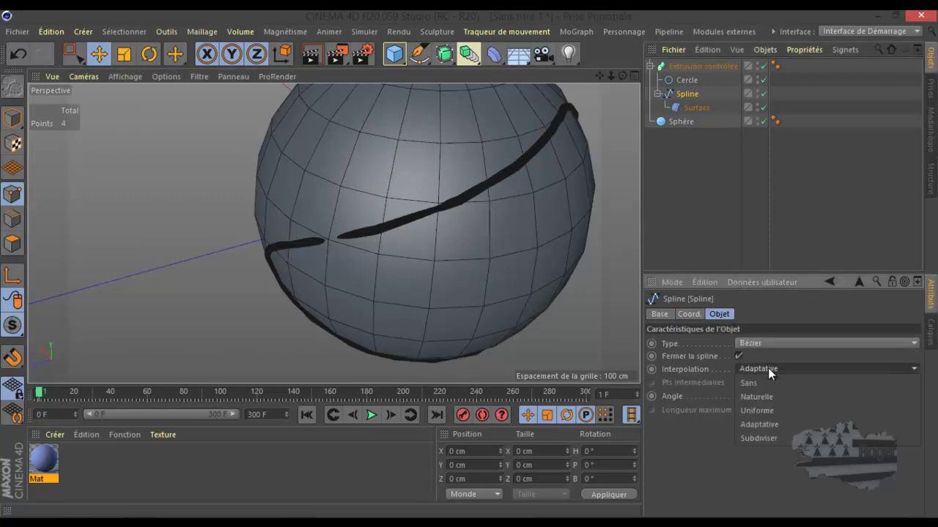
left_click(771, 397)
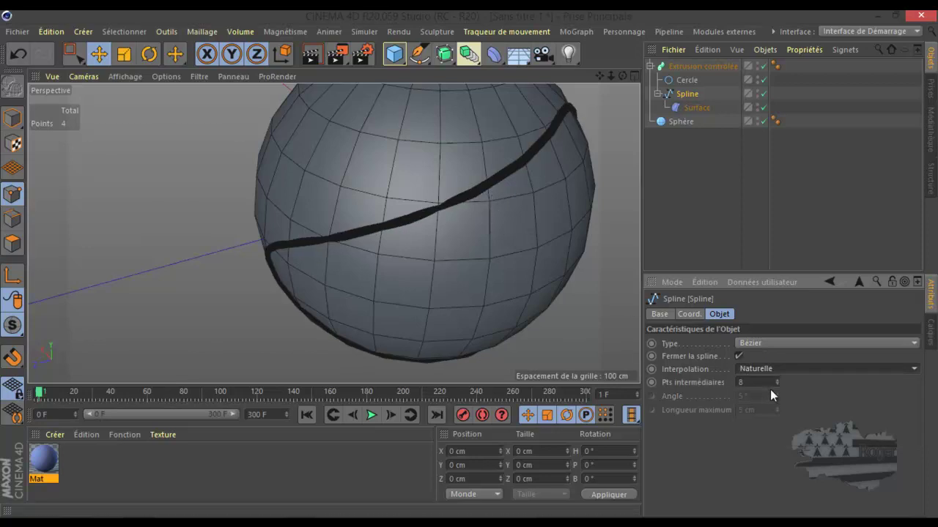
left_click(775, 368)
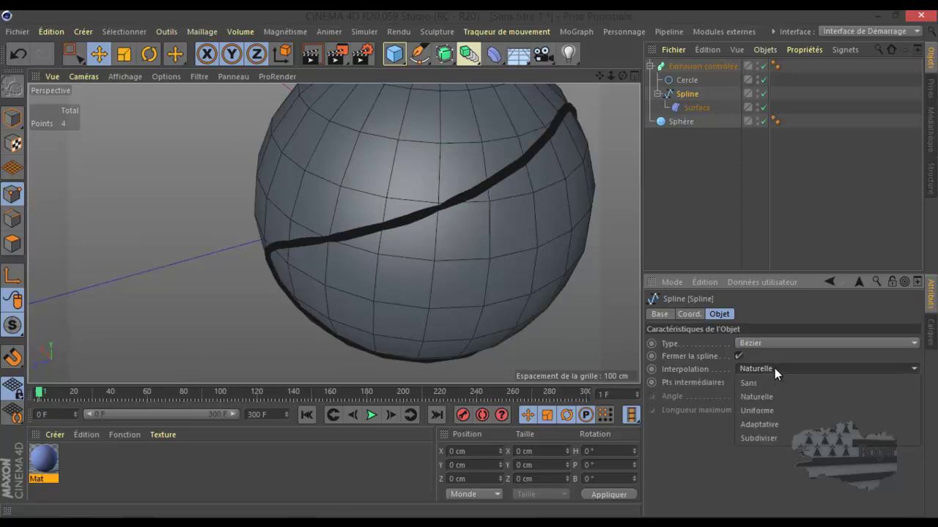
left_click(766, 411)
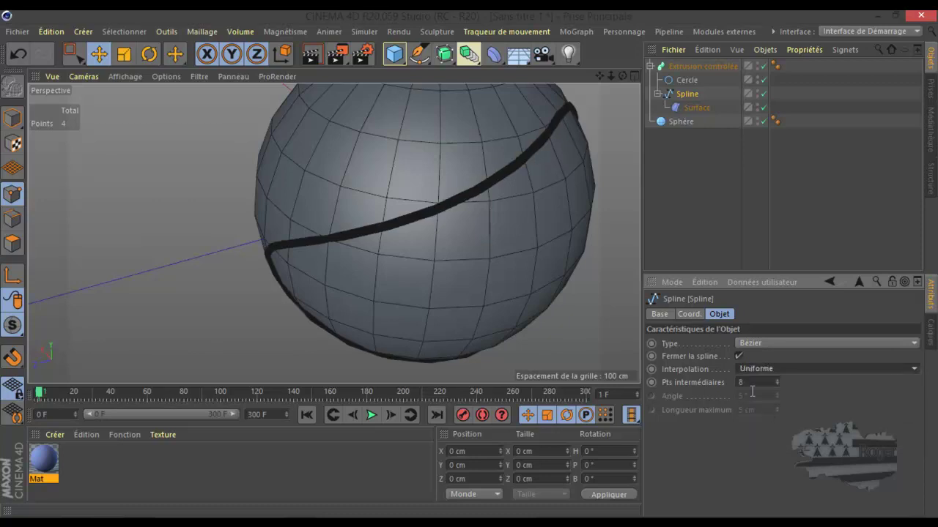
left_click_drag(623, 76, 570, 119)
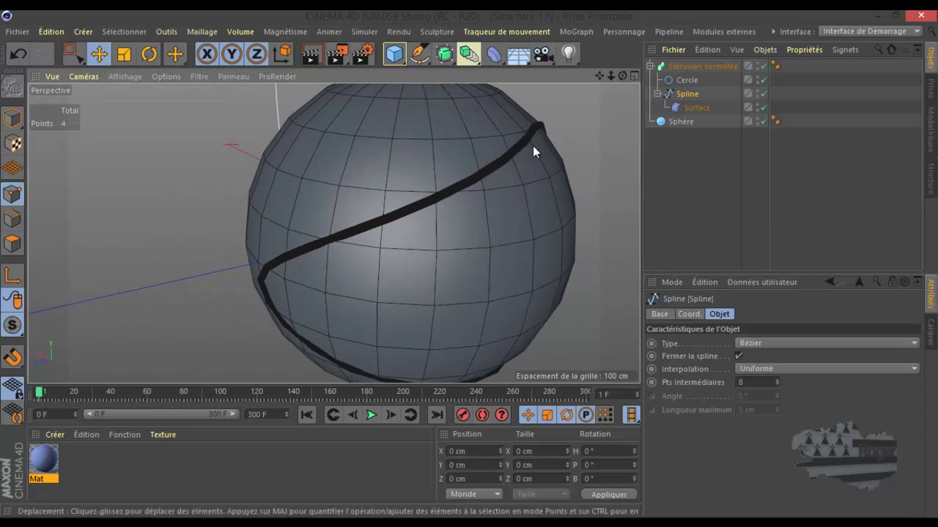
scroll(425, 201, "up", 6)
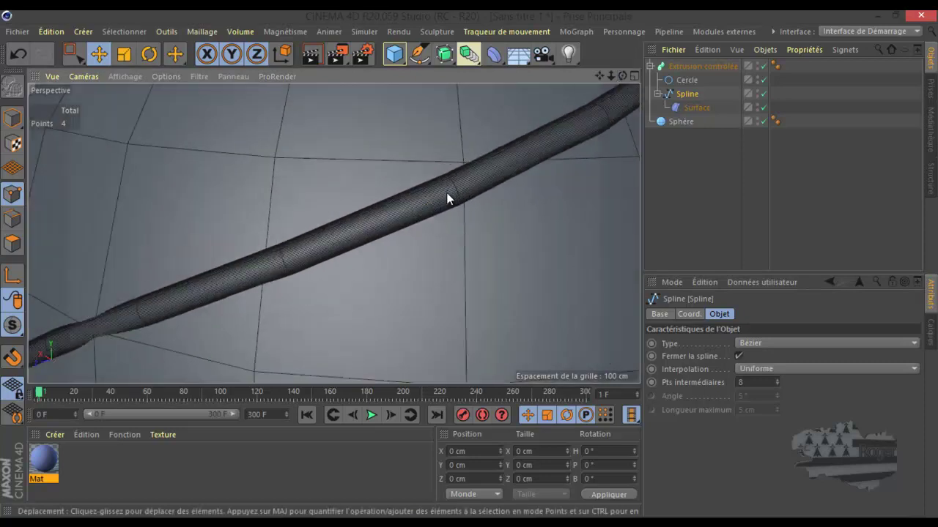
scroll(448, 193, "down", 2)
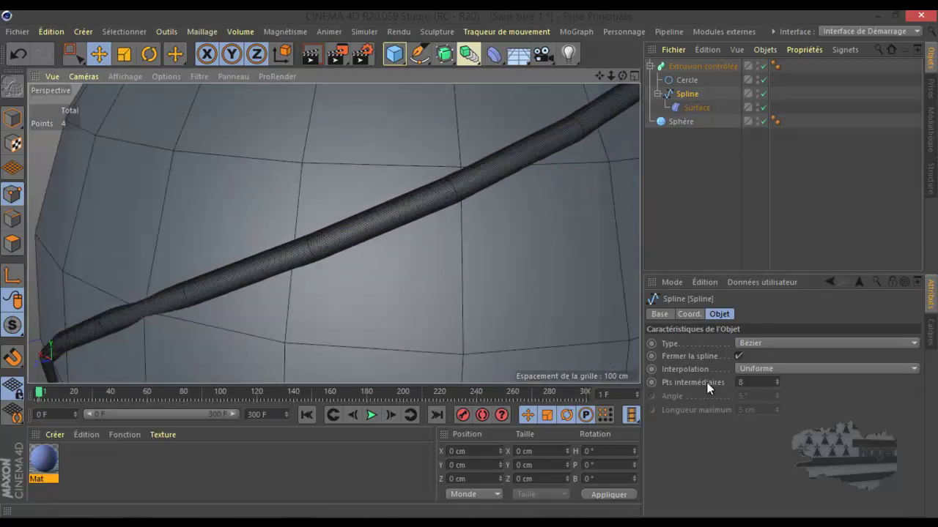
- Raise the Spline's intermediate points to 40 with the spinner
left_click(777, 386)
left_click(776, 386)
left_click(778, 381)
left_click(778, 381)
left_click(777, 381)
left_click(777, 381)
left_click_drag(777, 381, 777, 381)
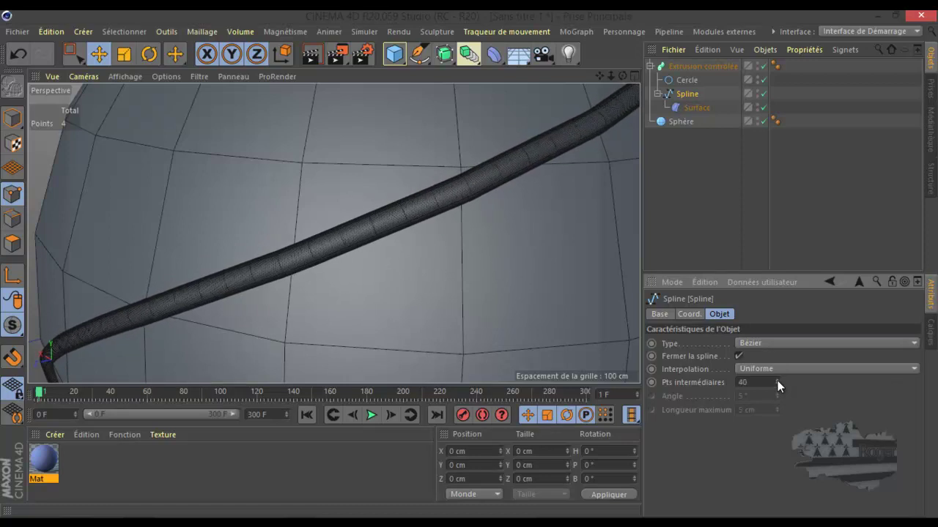
- Set the Cercle profile to Naturelle interpolation with 1 intermediate point
left_click(686, 81)
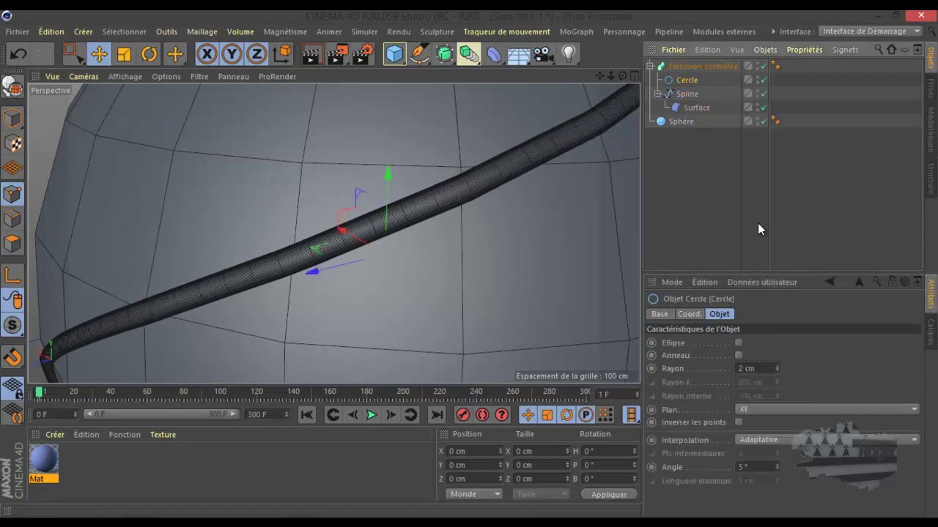
left_click(776, 439)
left_click(770, 463)
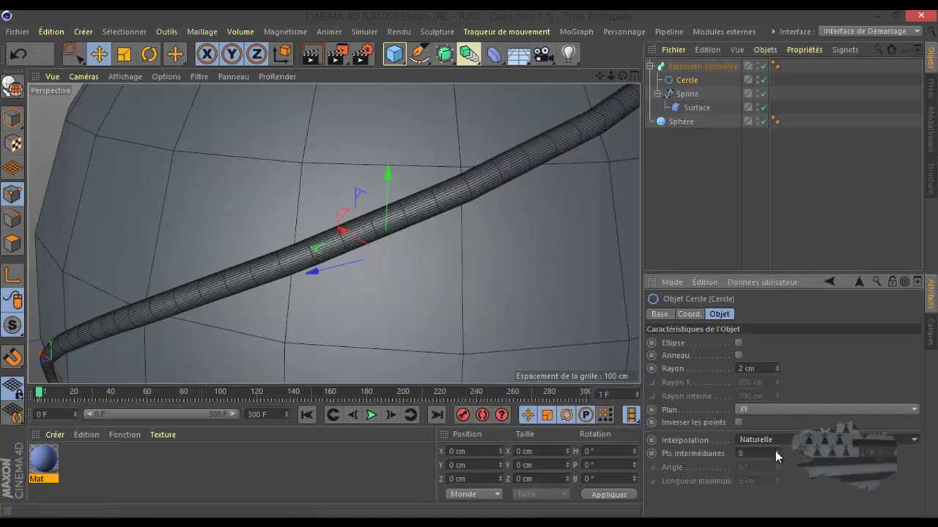
left_click_drag(778, 457, 778, 461)
- Orbit around the sphere and select the Surface deformer
scroll(519, 244, "down", 5)
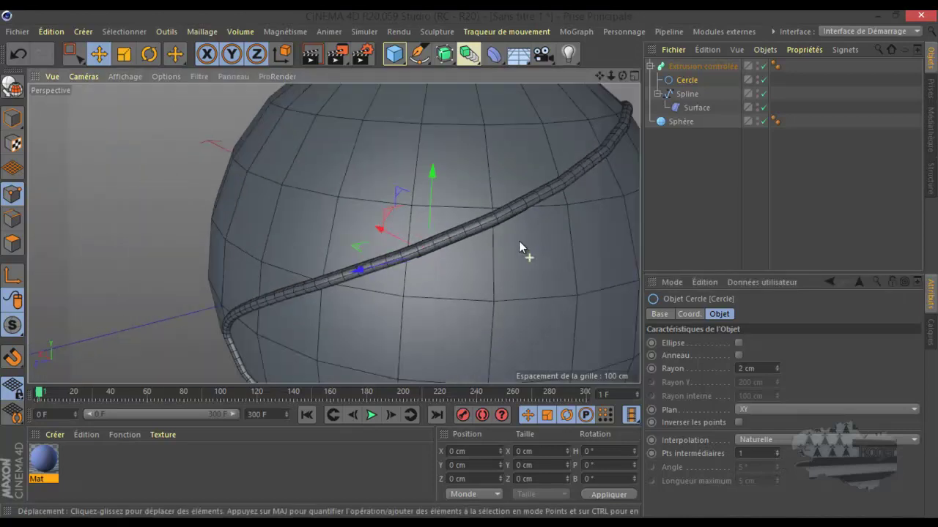
mouse_move(599, 76)
left_mouse_down()
mouse_move(469, 266)
mouse_move(617, 73)
left_mouse_up()
left_click_drag(469, 264, 561, 143, "alt")
left_click_drag(619, 76, 468, 264)
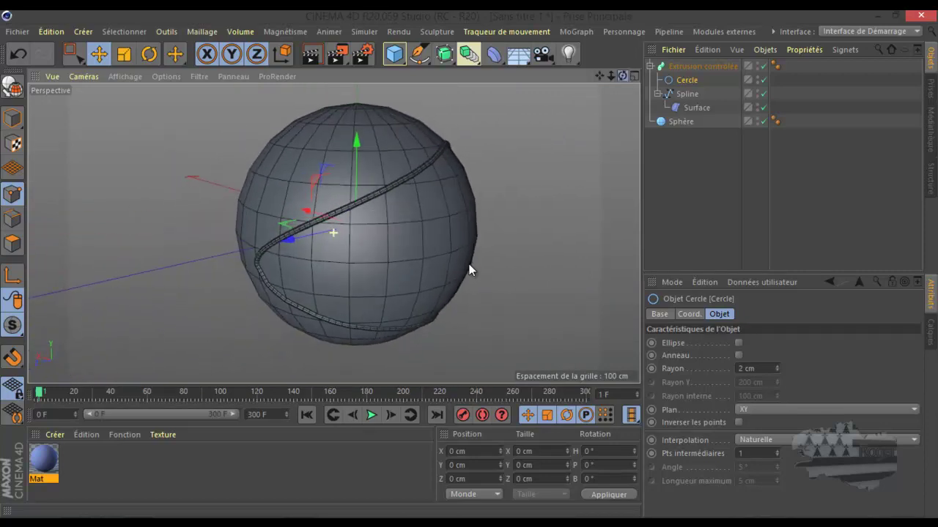
left_click(696, 108)
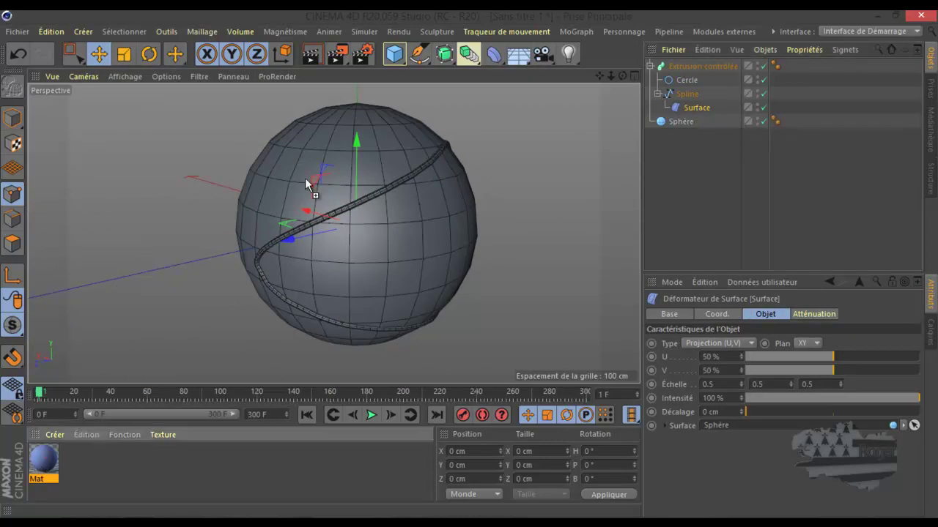
- Apply the blue material to the sphere and a new material Mat.1 to the tube
left_click_drag(305, 178, 301, 185)
double_click(112, 459)
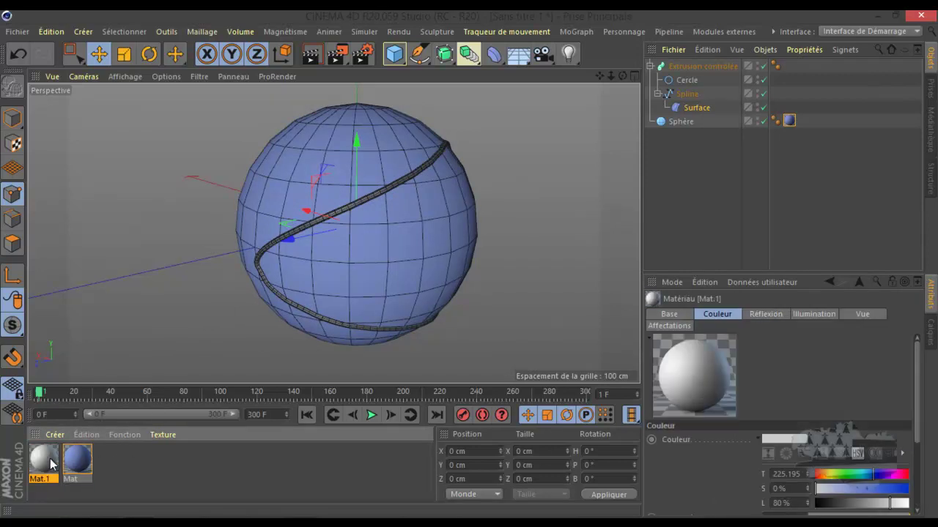
double_click(45, 461)
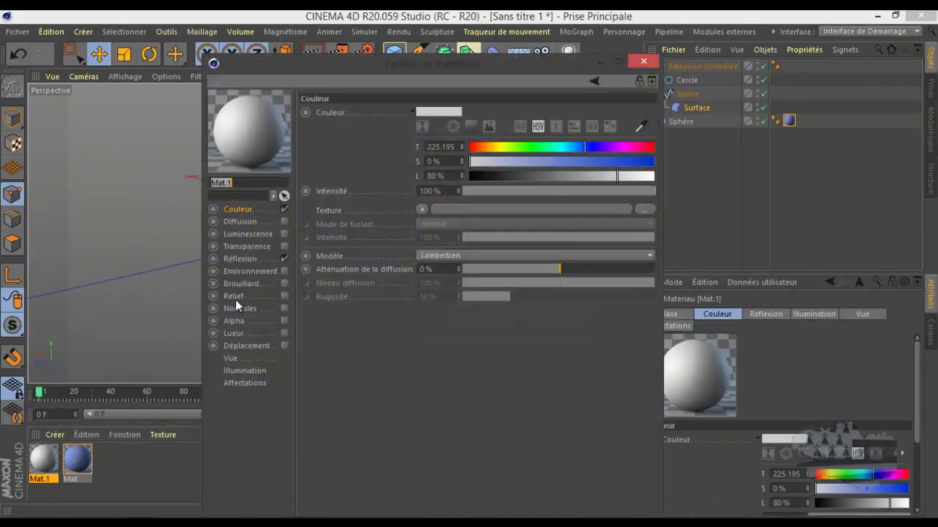
left_click(643, 61)
left_click_drag(53, 461, 705, 68)
- Preview the render, then select all five scene objects
left_click_drag(483, 242, 439, 220, "alt")
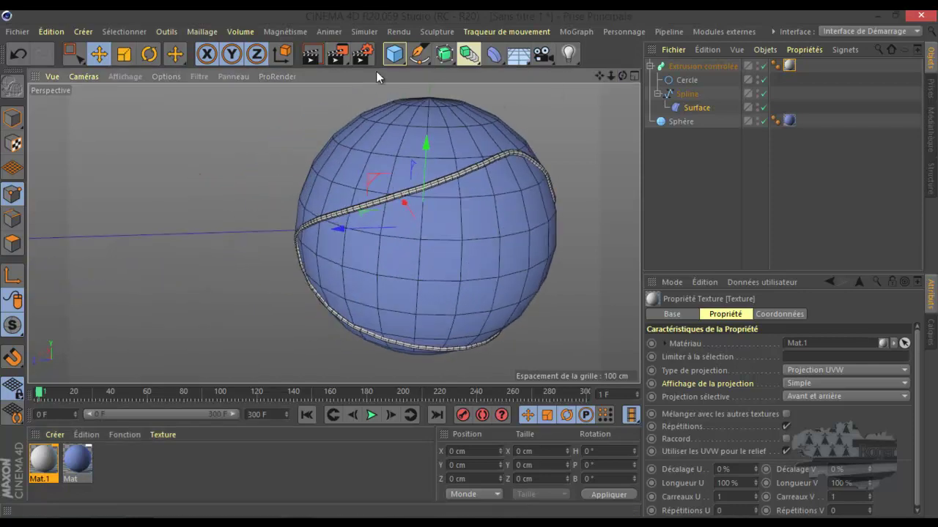
left_click(311, 56)
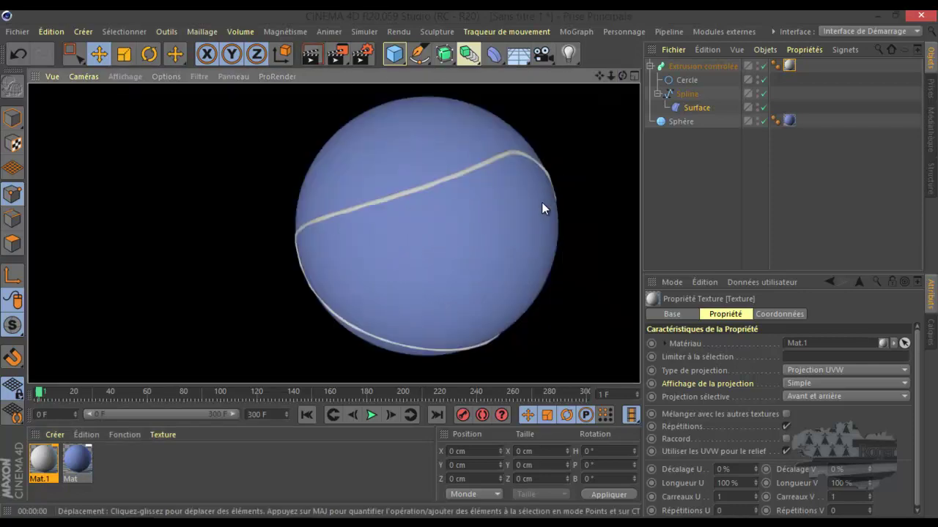
left_click_drag(686, 159, 704, 60)
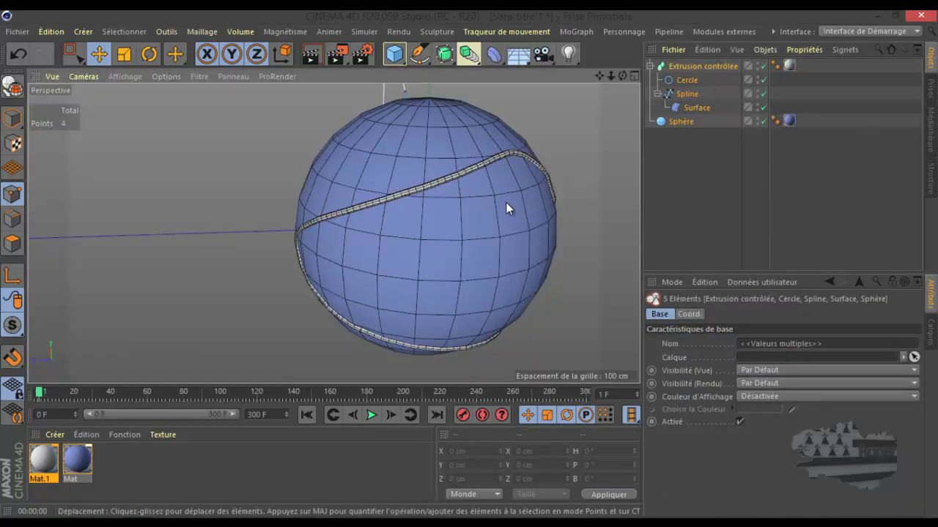
- Delete all five objects and add a Terrain object to the scene
key("Delete")
scroll(381, 268, "down", 2)
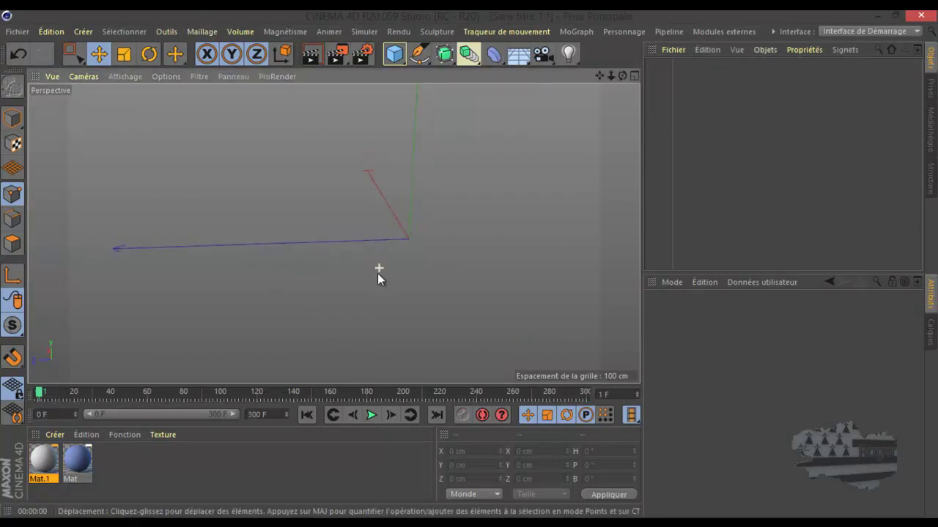
left_click_drag(622, 75, 304, 240)
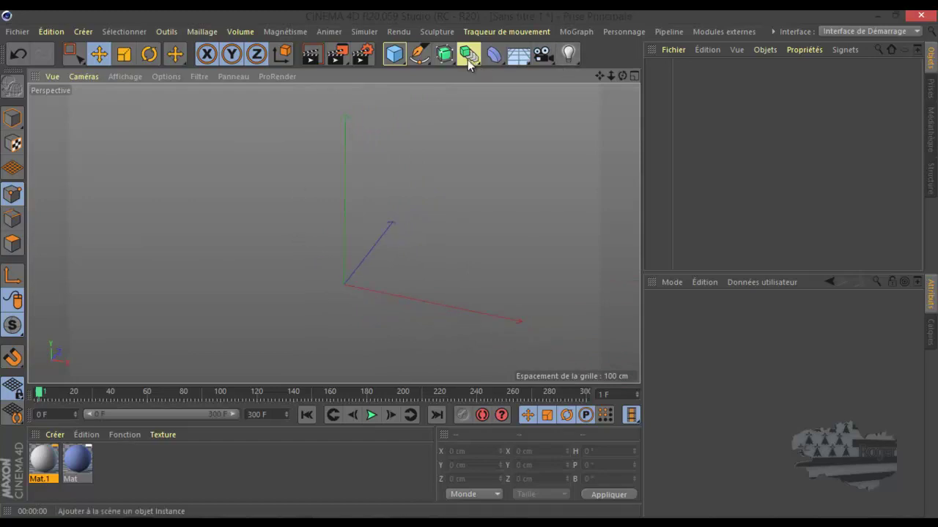
left_click(394, 54)
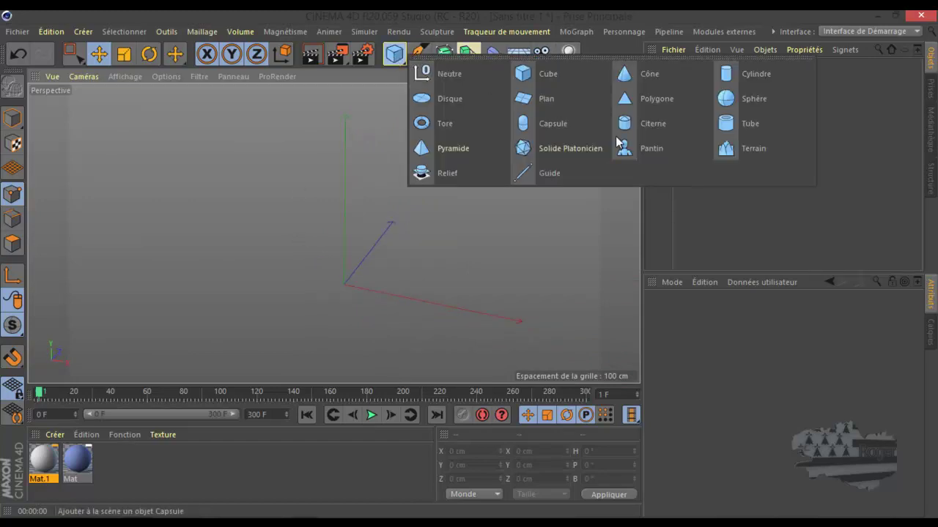
left_click(744, 147)
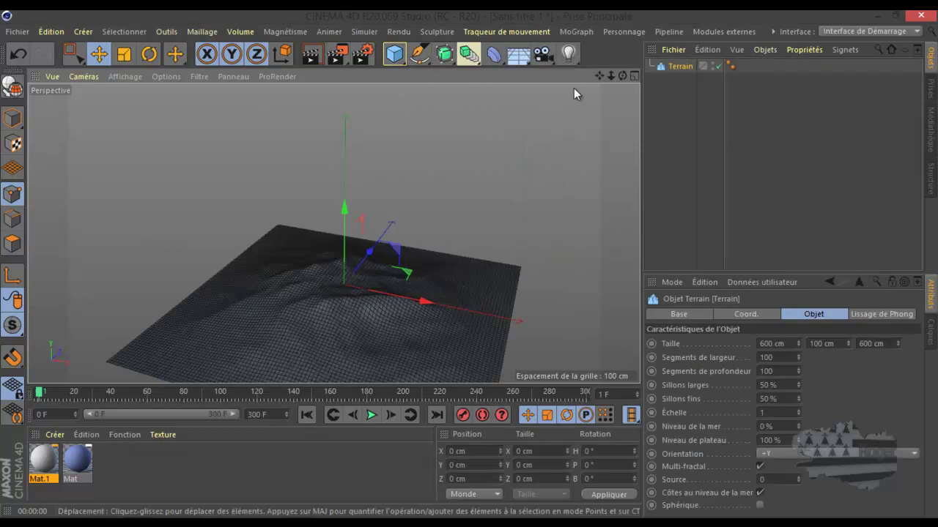
- Orbit around the Terrain, then switch to the single Haut (Top) view
left_click_drag(599, 75, 390, 262)
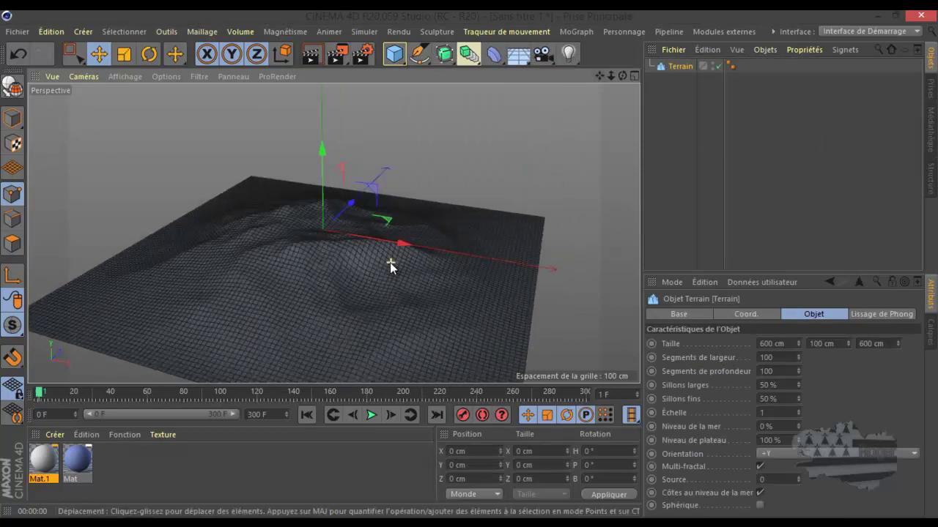
left_click_drag(622, 76, 470, 263)
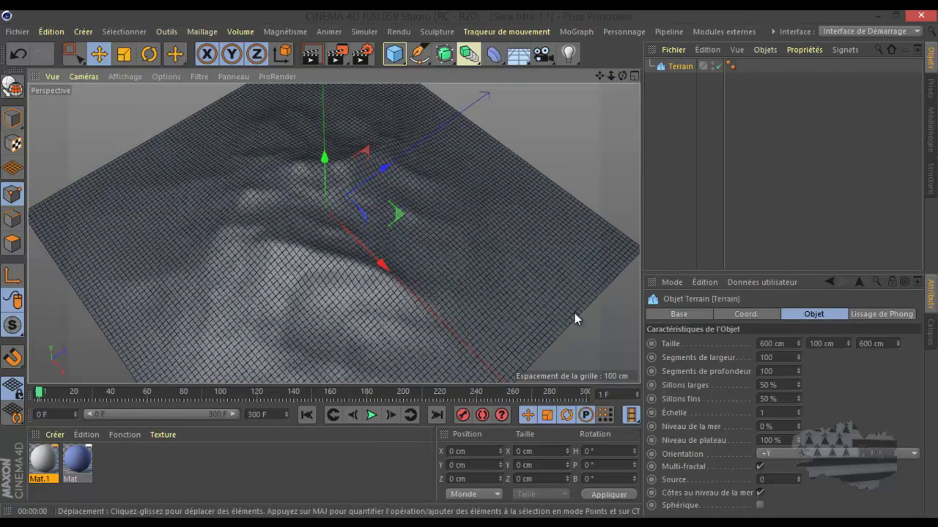
left_click_drag(621, 78, 595, 107)
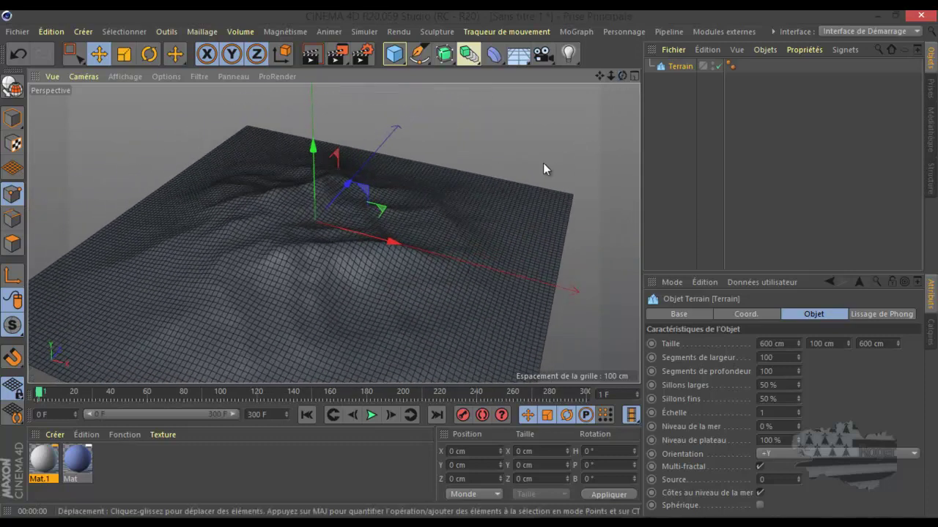
middle_click(507, 195)
middle_click(443, 212)
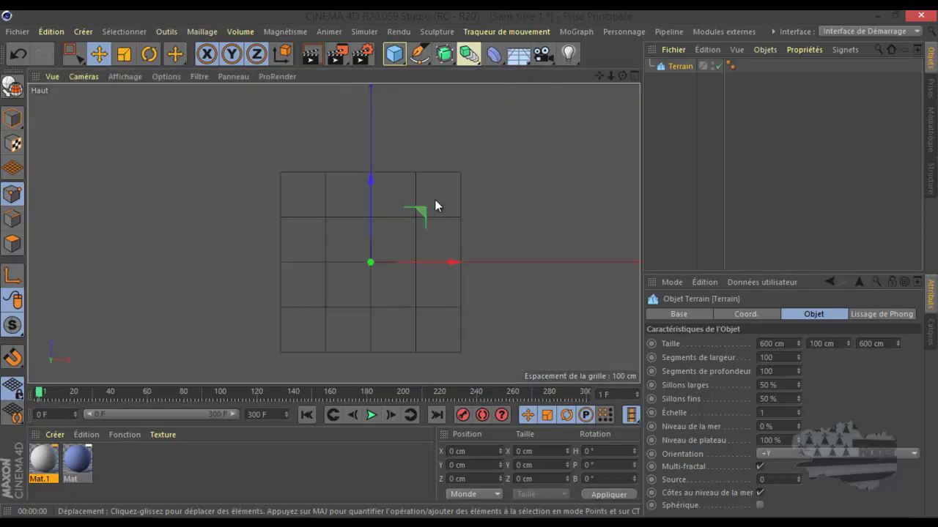
- Draw a winding seven-point Bézier spline across the Terrain with the Plume tool
left_click(420, 56)
left_click(322, 164)
left_click_drag(339, 178, 340, 178)
left_click_drag(391, 198, 416, 294)
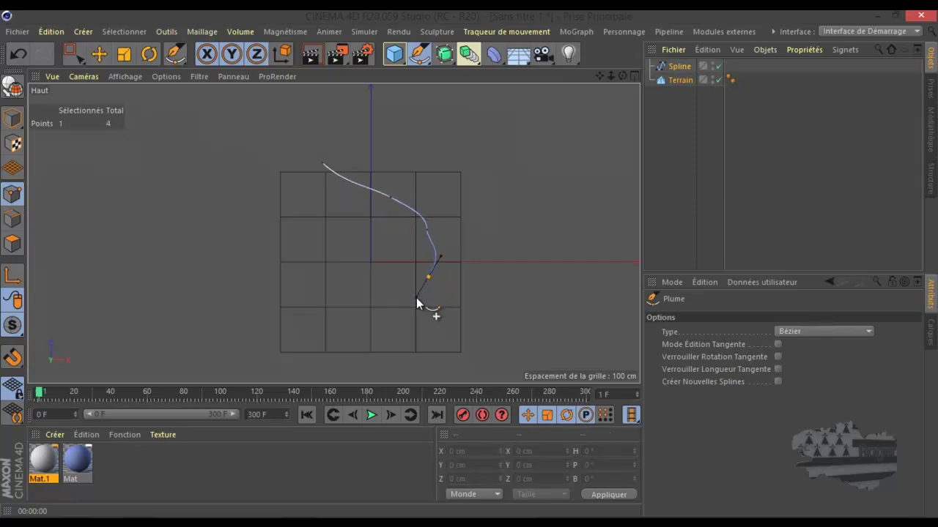
left_click(384, 326)
left_click_drag(365, 320, 343, 328)
left_click(329, 342)
left_click(305, 362)
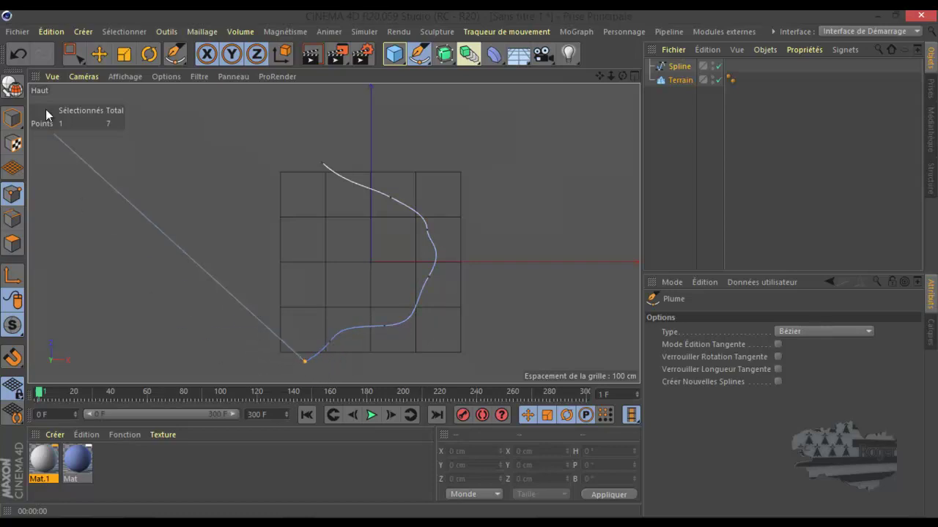
left_click(99, 54)
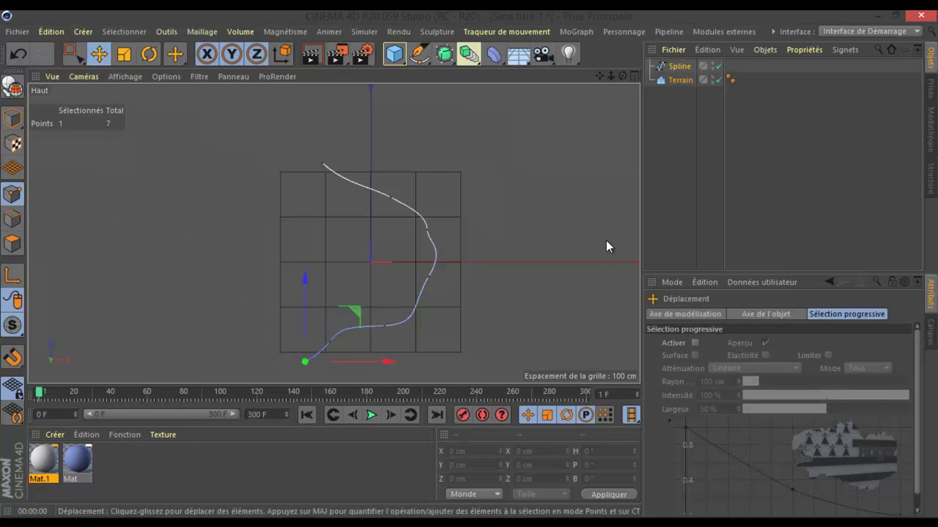
- Return to the full-size Perspective view
middle_click(583, 221)
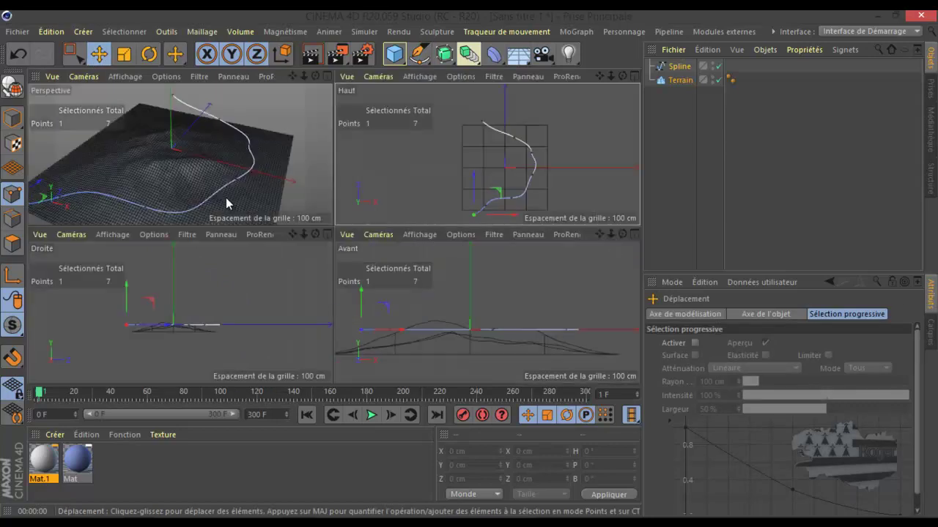
middle_click(225, 198)
scroll(557, 126, "down", 2)
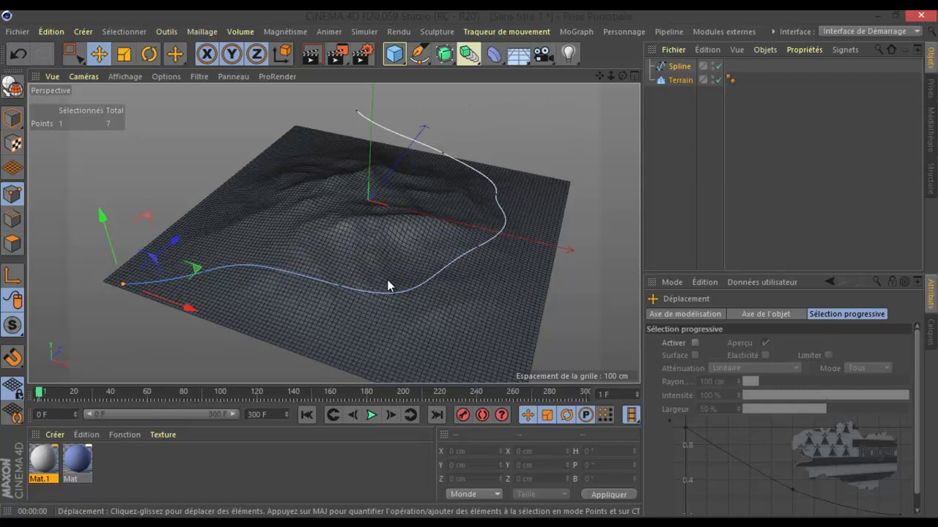
left_click(425, 58)
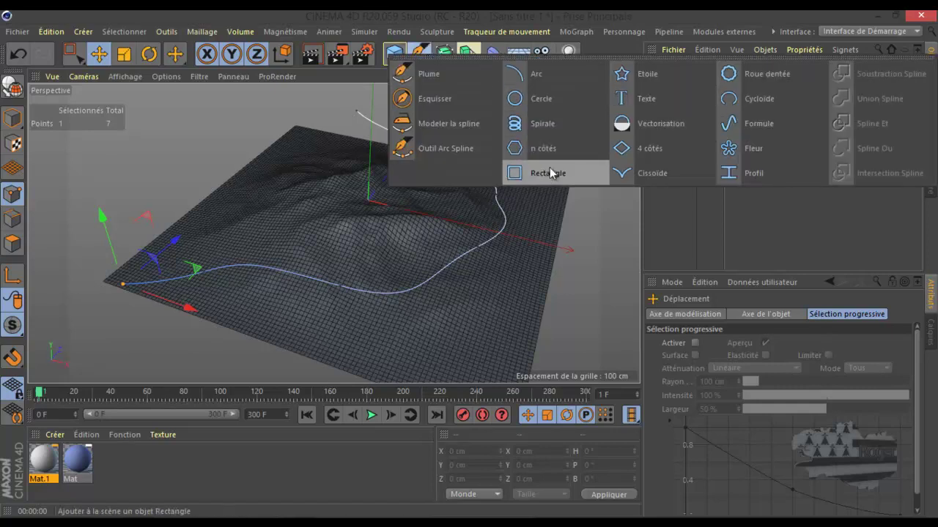
- Add a Rectangle spline sized 2 cm wide by 1 cm high
left_click(545, 172)
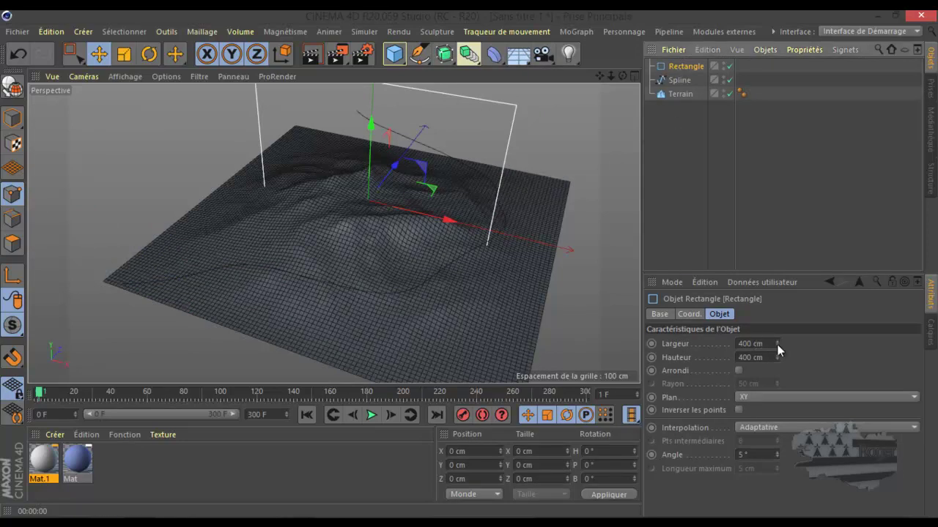
left_click(751, 344)
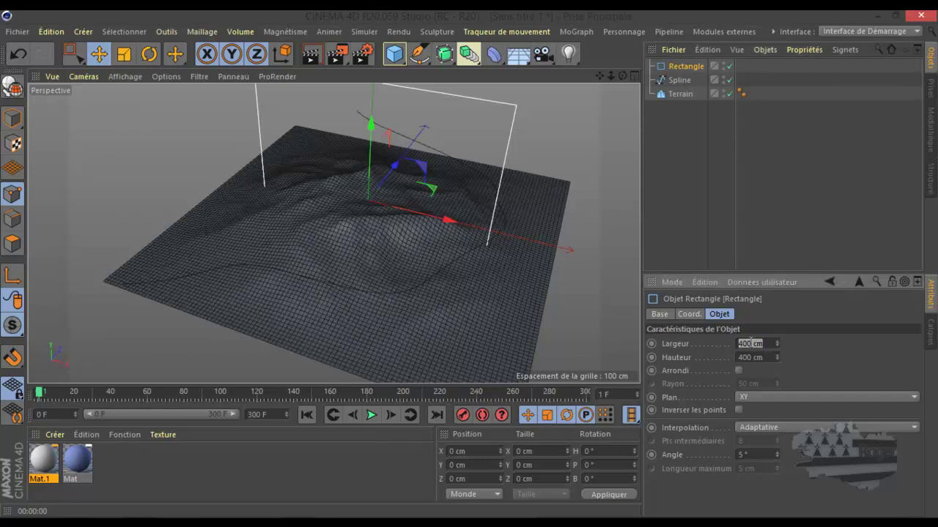
type("3")
left_click(747, 357)
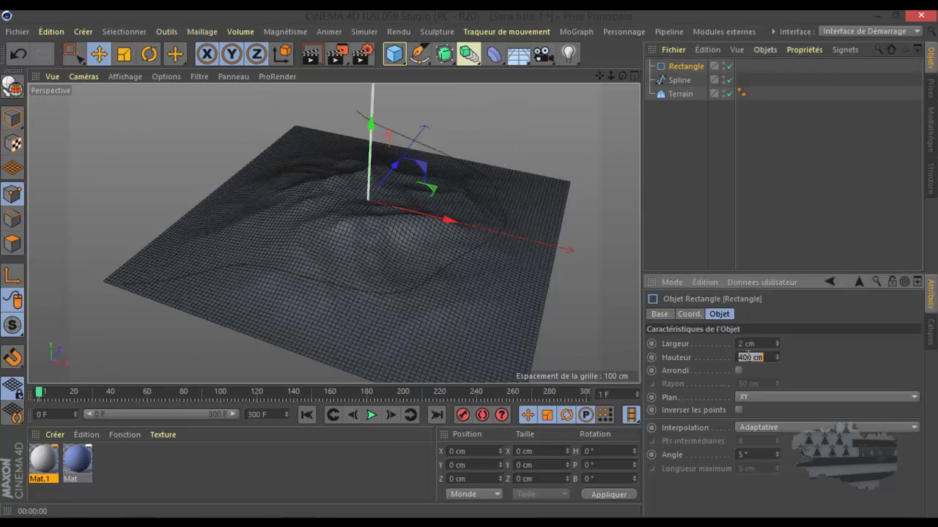
type("1")
key("Return")
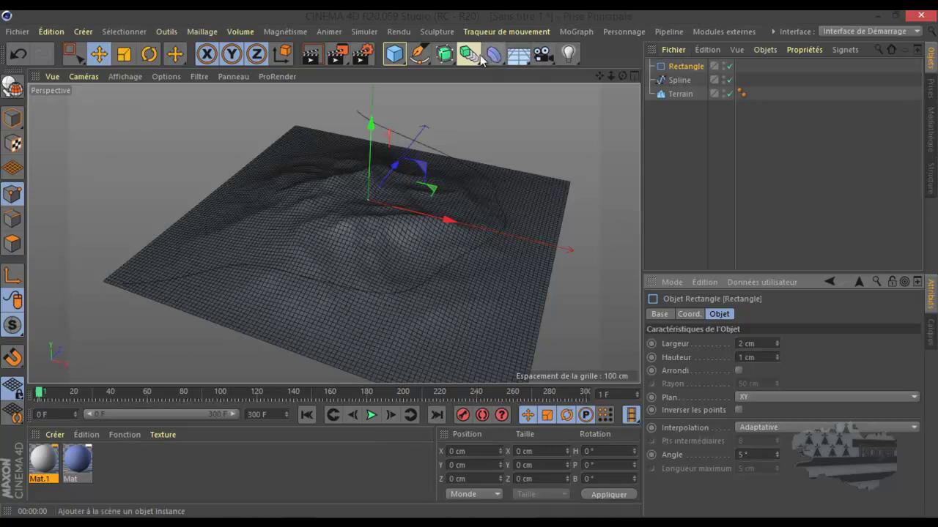
- Add an Extrusion contrôlée and place the Rectangle and Spline under it
left_click(448, 59)
left_click(487, 125)
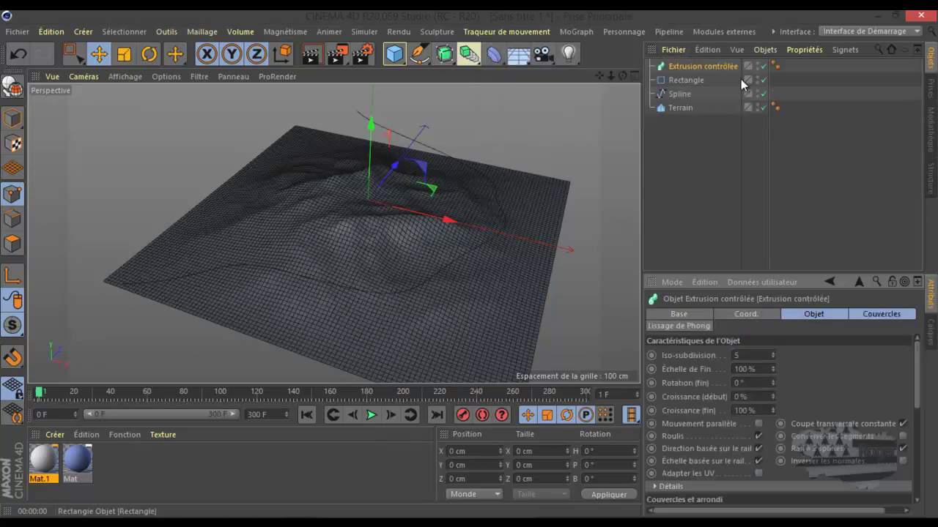
left_click_drag(726, 79, 689, 70)
scroll(428, 261, "up", 6)
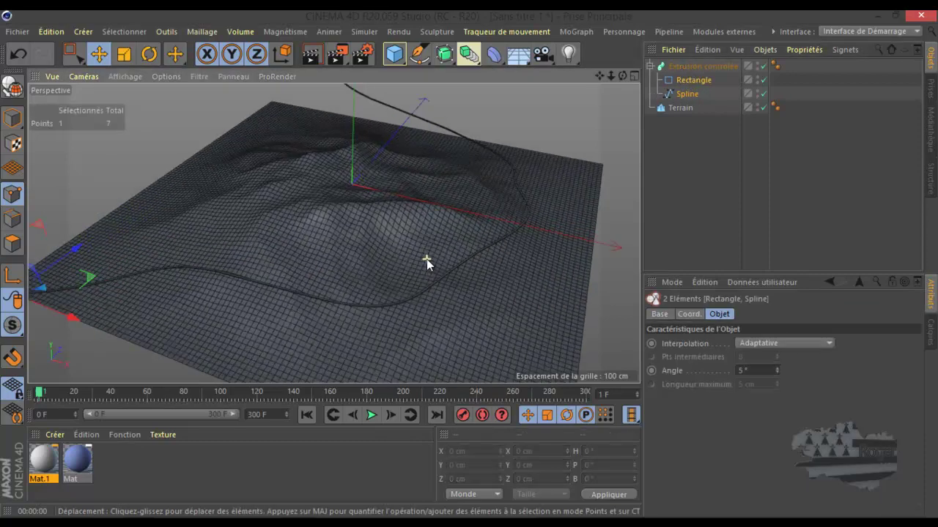
scroll(427, 266, "down", 6)
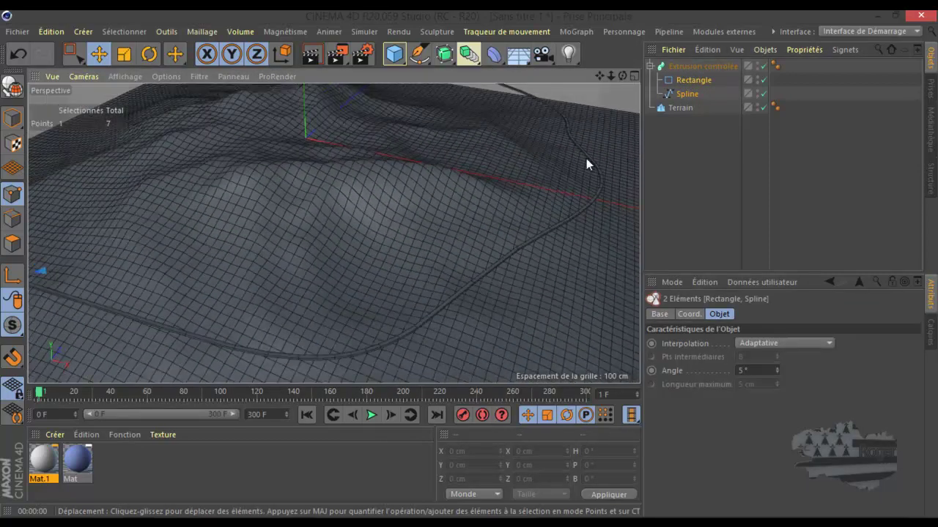
- Widen the Rectangle profile to 5 cm
left_click(691, 80)
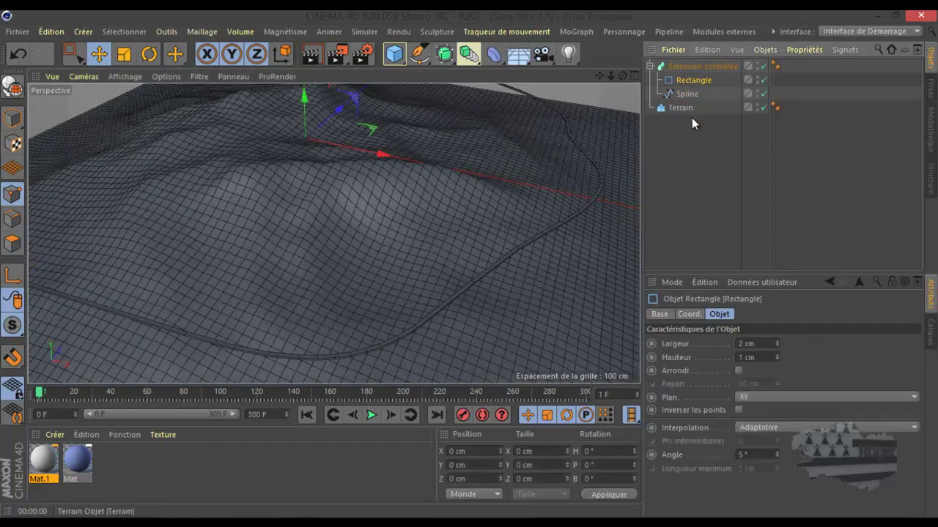
left_click(776, 341)
left_click(776, 341)
left_click(777, 342)
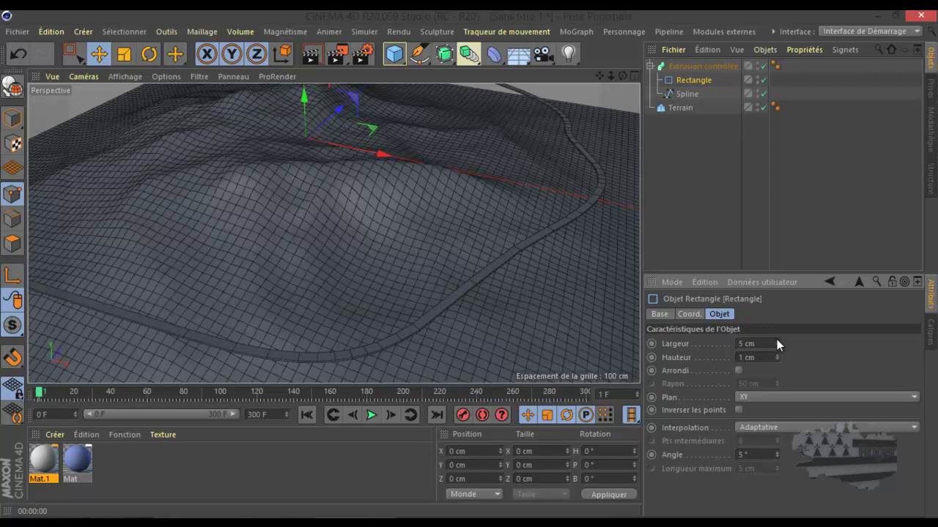
left_click(689, 94)
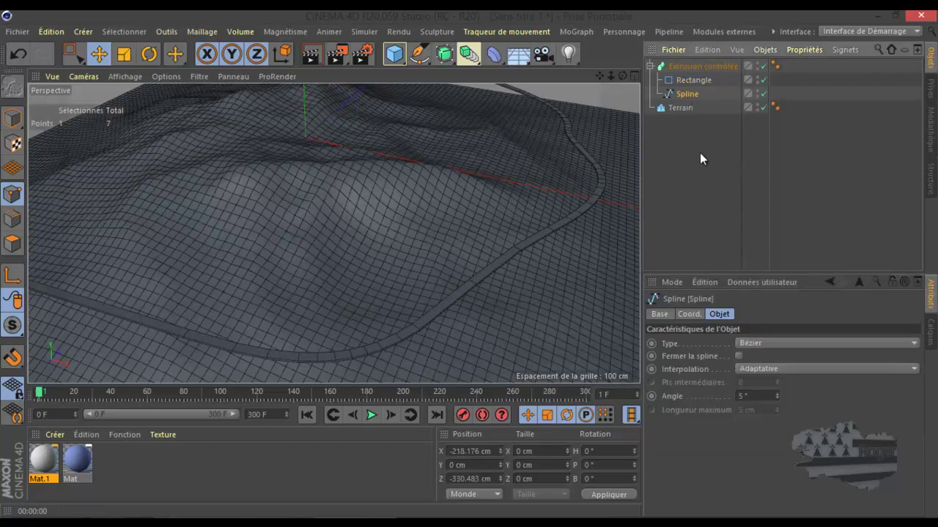
- Set the Spline's interpolation to Uniforme with 57 intermediate points
left_click(761, 370)
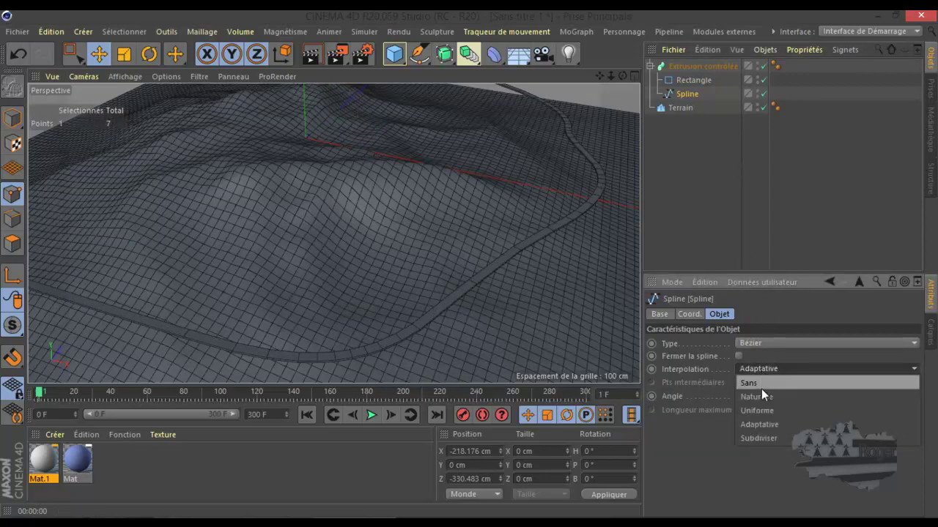
left_click(762, 412)
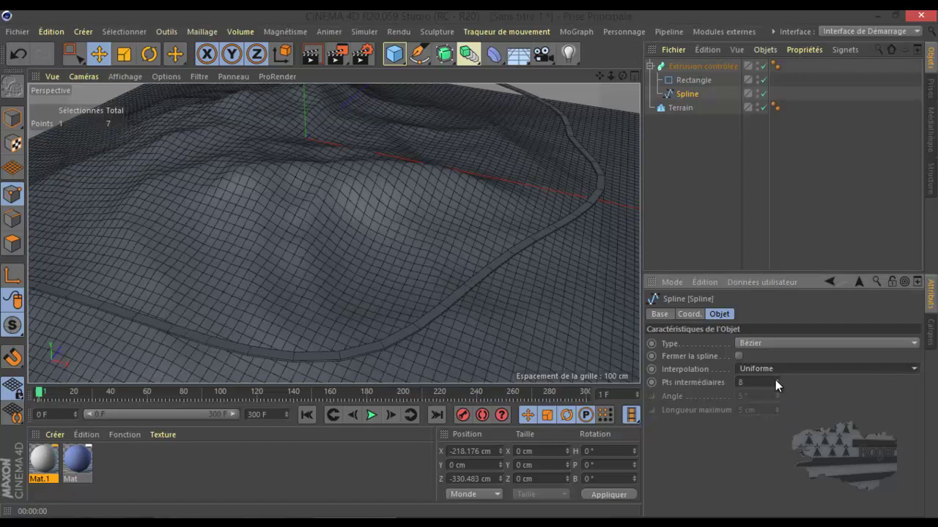
scroll(775, 379, "up", 14)
scroll(775, 379, "up", 20)
scroll(776, 380, "up", 1)
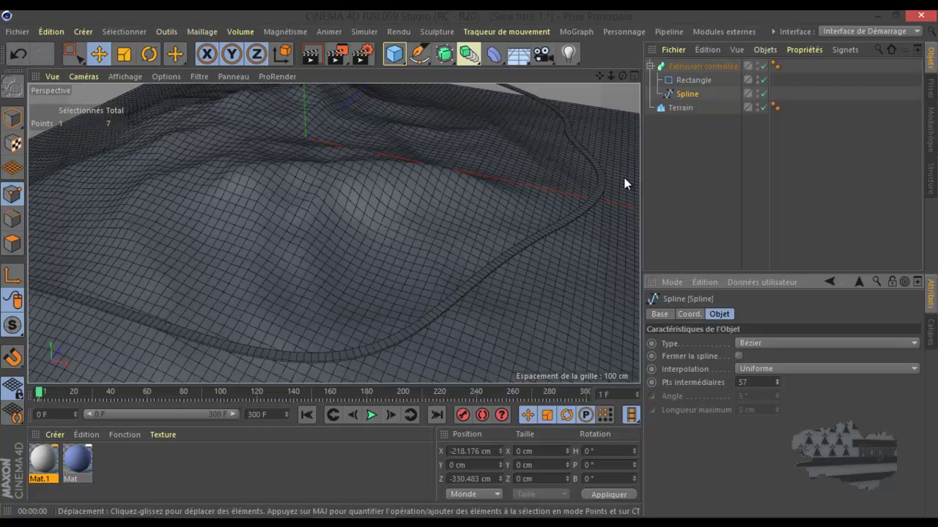
- Set the Rectangle profile's interpolation to Naturelle with 0 intermediate points
left_click(692, 80)
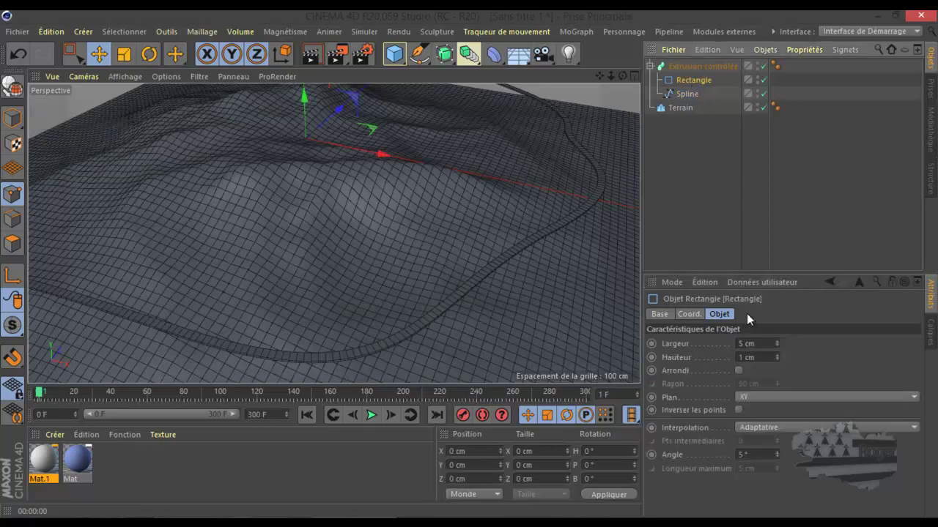
left_click(755, 425)
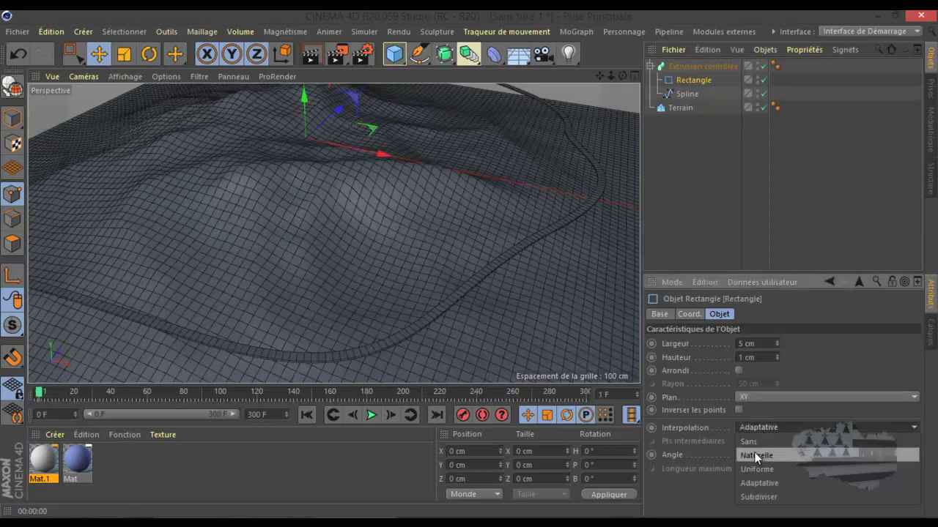
left_click(756, 453)
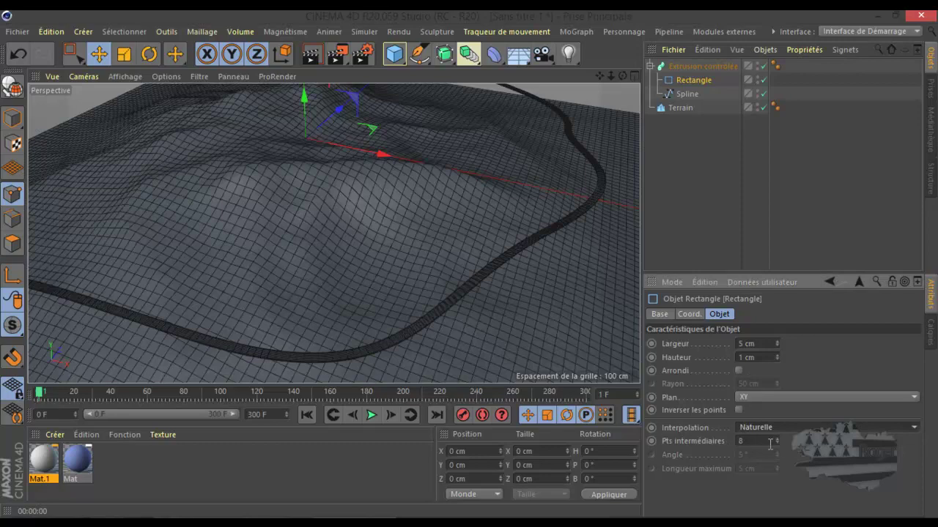
left_click(777, 441)
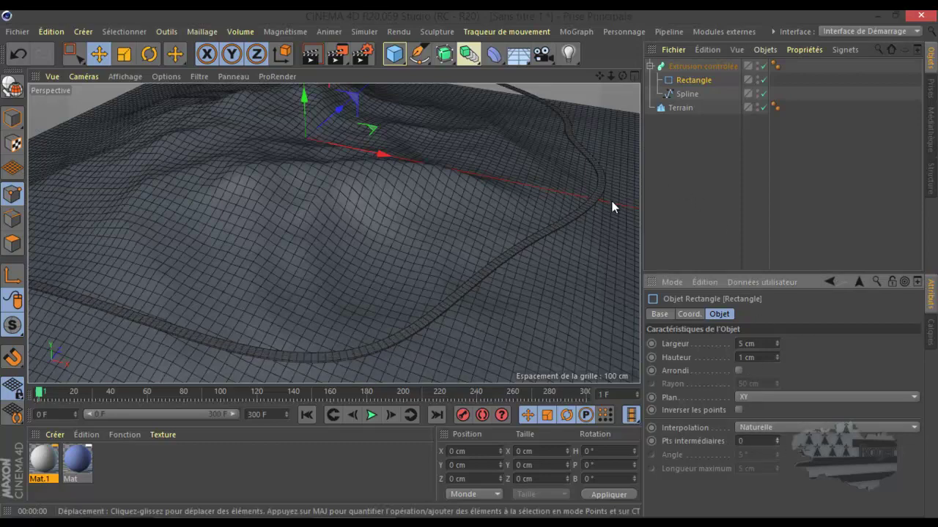
scroll(611, 201, "down", 5)
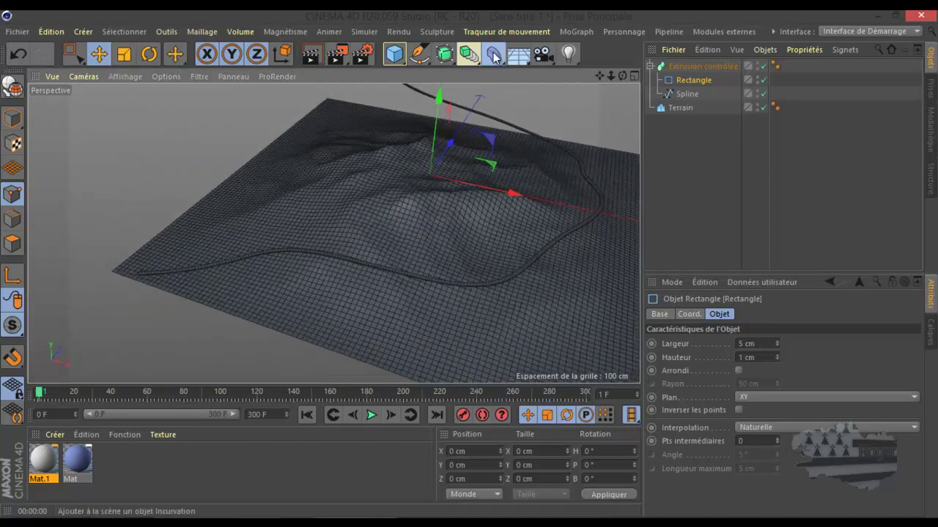
- Add a Surface deformer and group it with the road objects under a new Neutre null
left_click(499, 59)
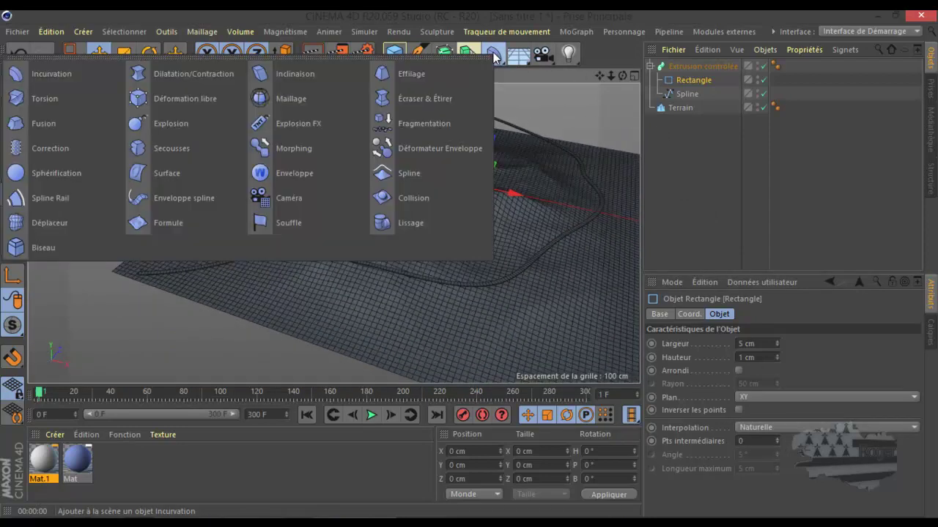
left_click(157, 174)
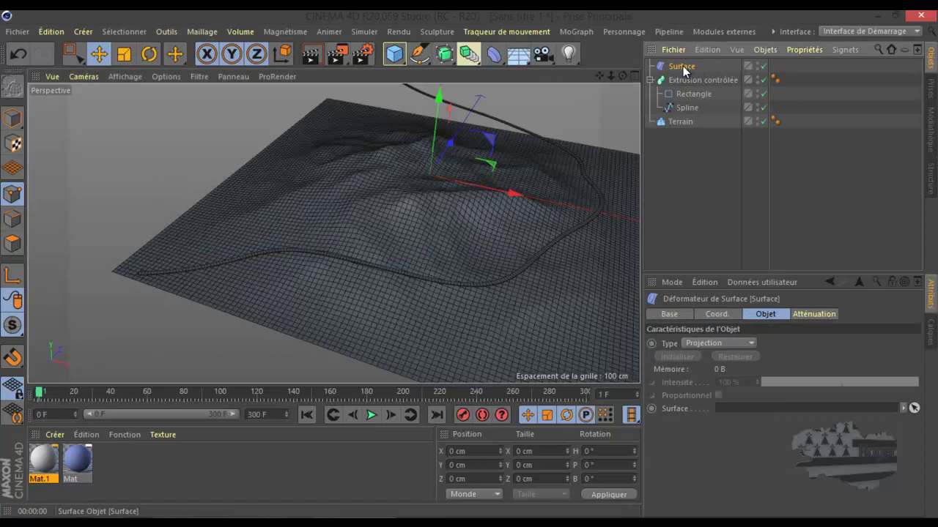
left_click_drag(682, 115, 685, 64)
left_click_drag(802, 63, 669, 108)
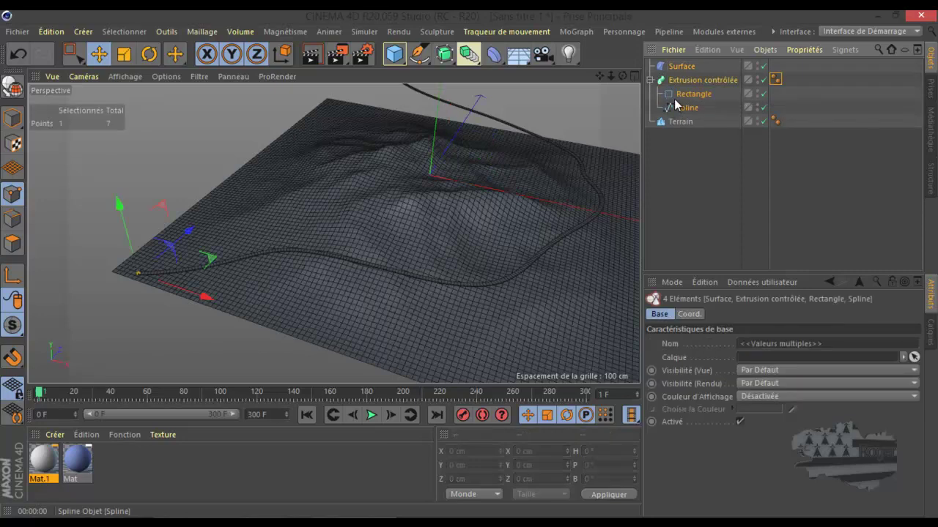
key("alt+g")
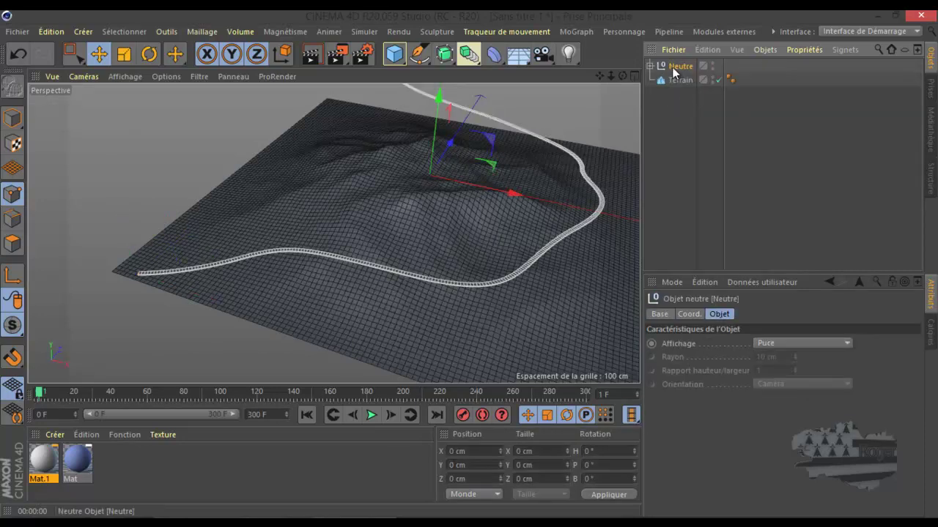
- Link the Terrain into the Surface deformer's Surface field
left_click(650, 66)
left_click(687, 80)
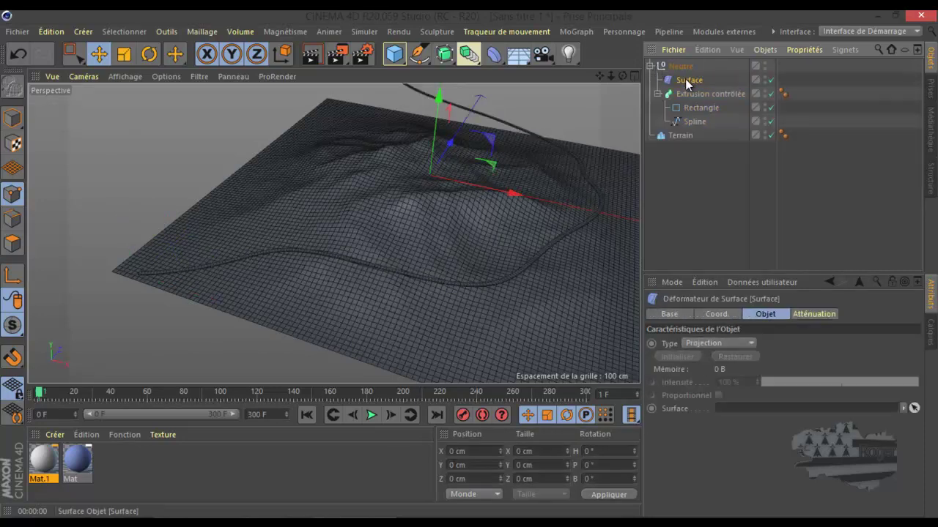
left_click_drag(681, 137, 744, 408)
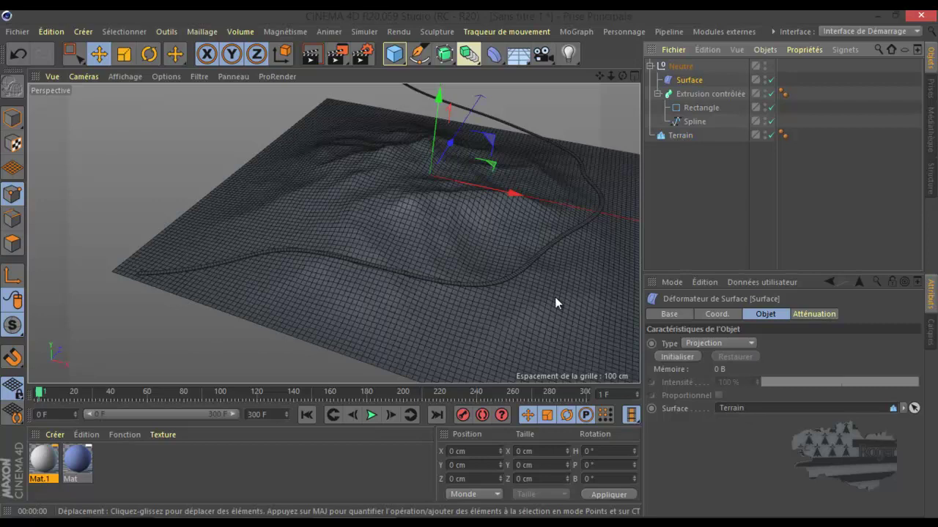
- Switch the Surface deformer's type to Projection (U,V)
left_click(710, 340)
left_click(709, 371)
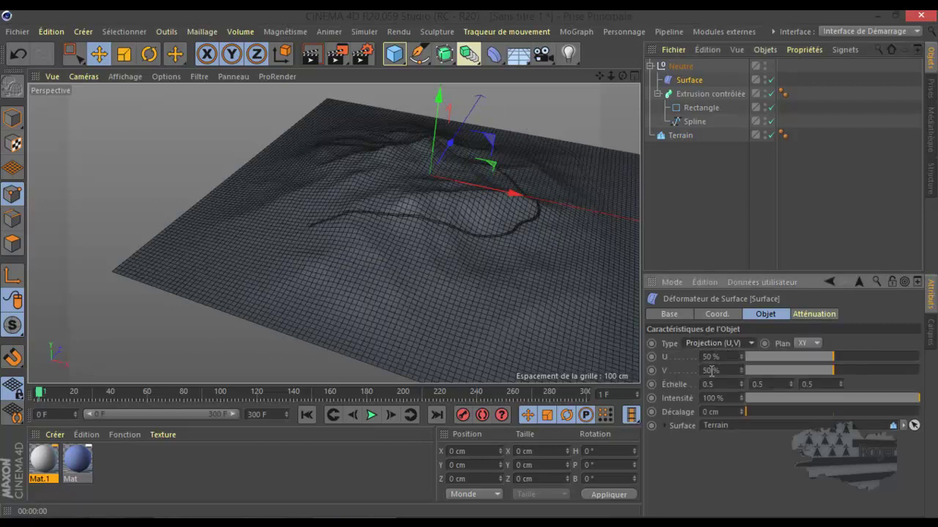
left_click_drag(600, 76, 469, 270)
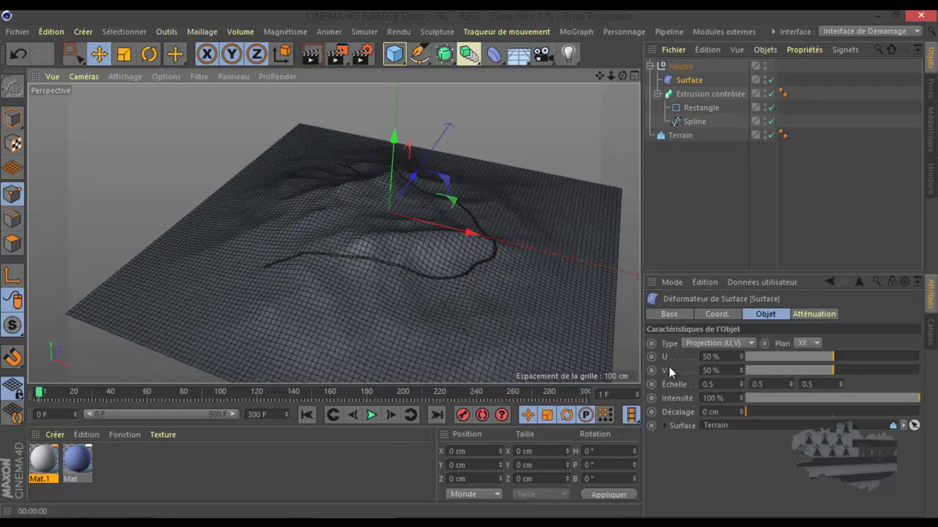
- Enter 1 in all three Échelle fields so the road drapes over the terrain
left_click(719, 384)
type("1")
left_click(775, 384)
type("1")
left_click(801, 384)
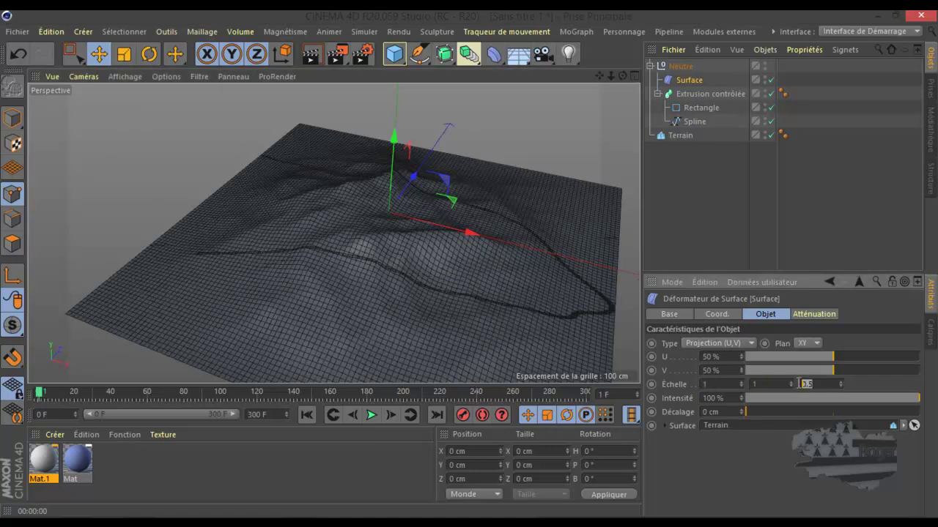
type("1")
key("Return")
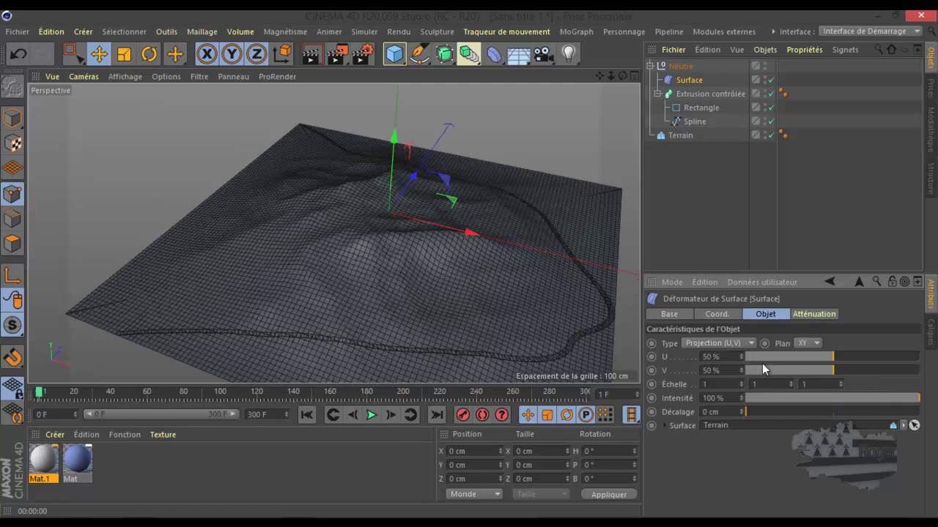
left_click_drag(622, 77, 471, 263)
scroll(418, 330, "up", 10)
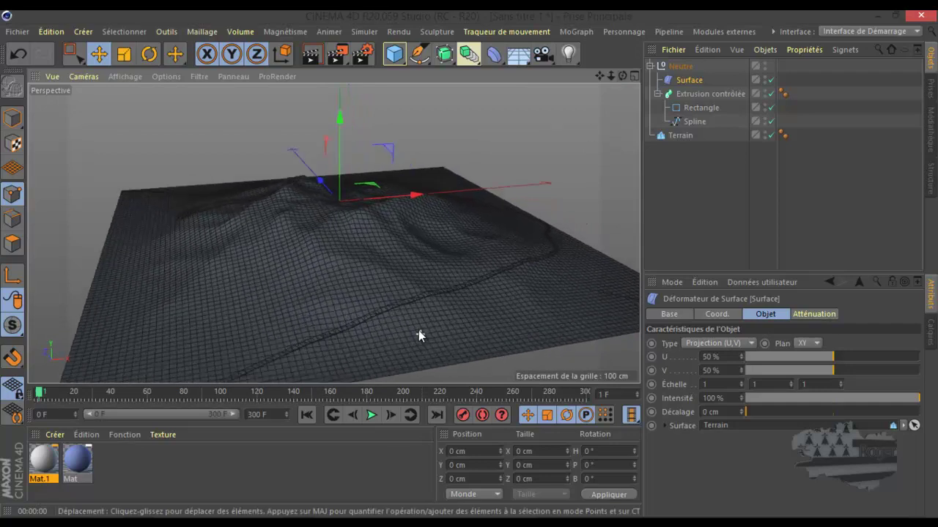
scroll(417, 286, "up", 10)
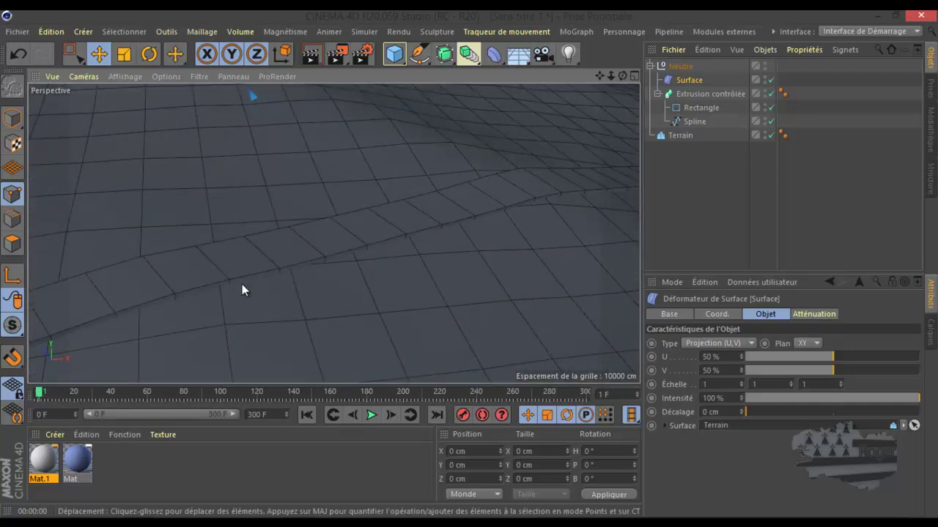
scroll(299, 275, "down", 1)
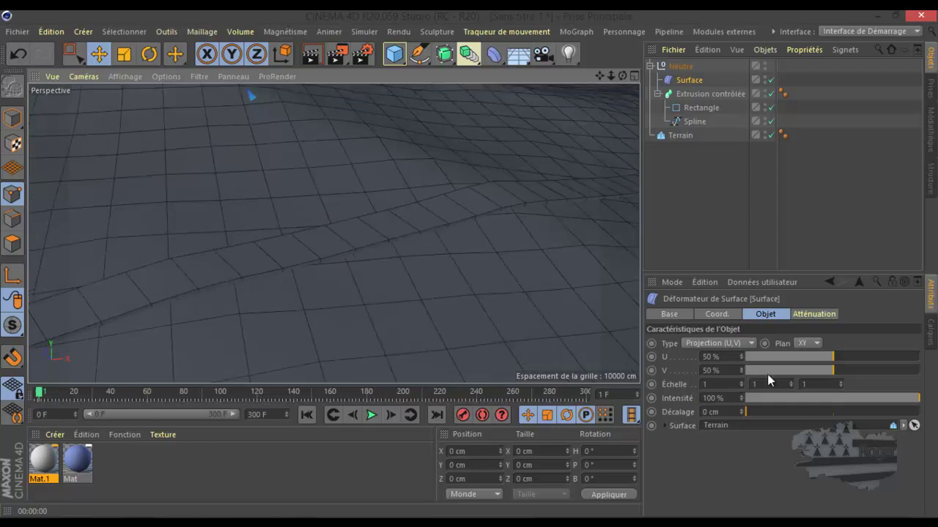
- Set the third scale value to 0.98 and slide U to 49%, undoing the V change
left_click(841, 382)
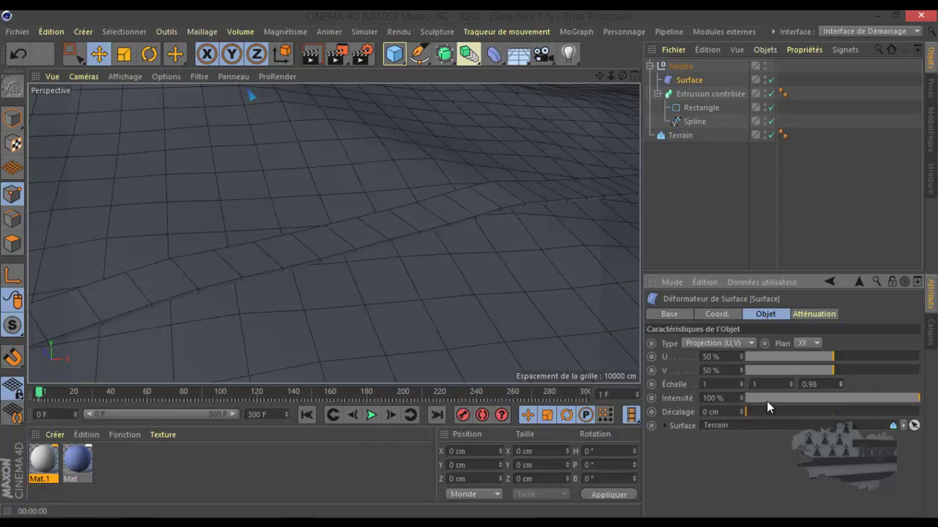
left_click_drag(835, 356, 830, 356)
scroll(491, 301, "down", 10)
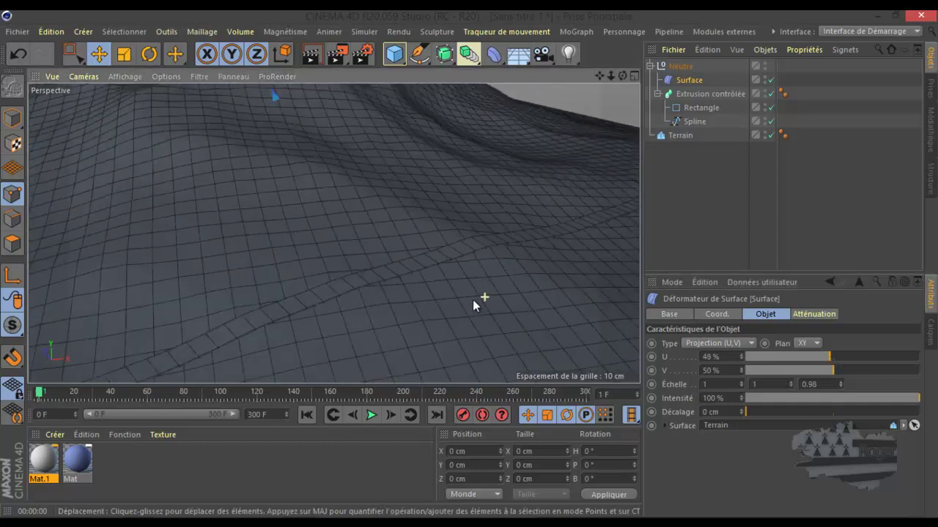
left_click_drag(622, 77, 513, 183)
left_click(833, 355)
left_click_drag(831, 354, 862, 375)
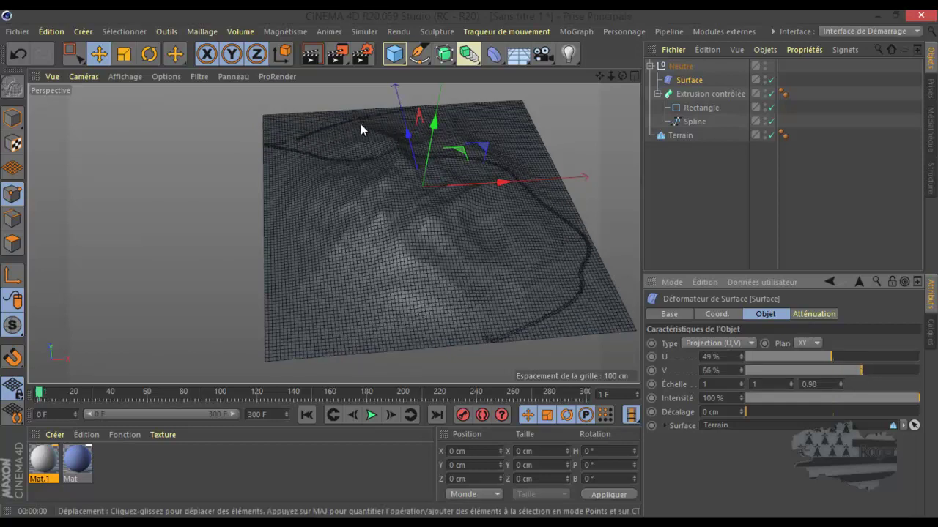
left_click(18, 54)
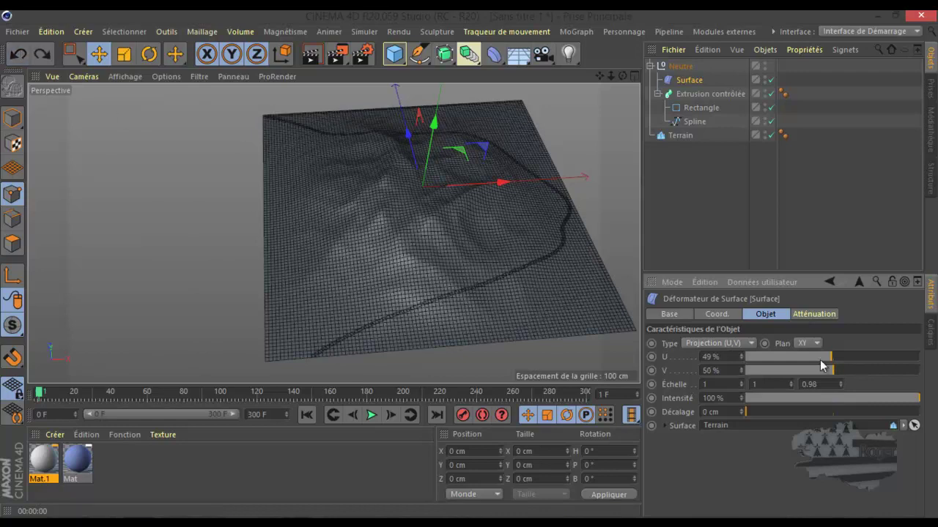
- Experiment with deformation intensity and offset, leaving the offset at 0 cm
left_click(915, 400)
left_click_drag(915, 400, 929, 405)
mouse_move(749, 414)
left_mouse_down()
mouse_move(786, 415)
mouse_move(743, 412)
left_mouse_up()
scroll(449, 302, "up", 10)
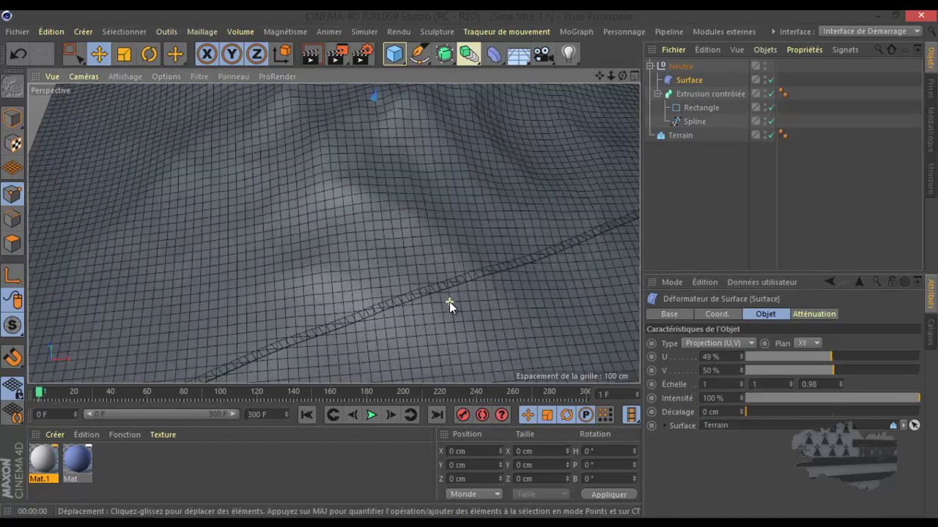
scroll(450, 303, "up", 2)
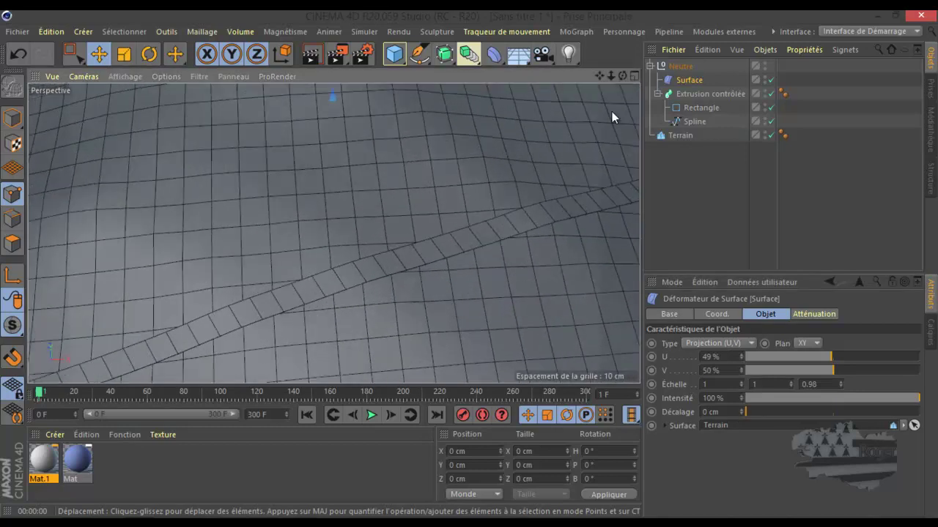
left_click_drag(623, 77, 470, 264)
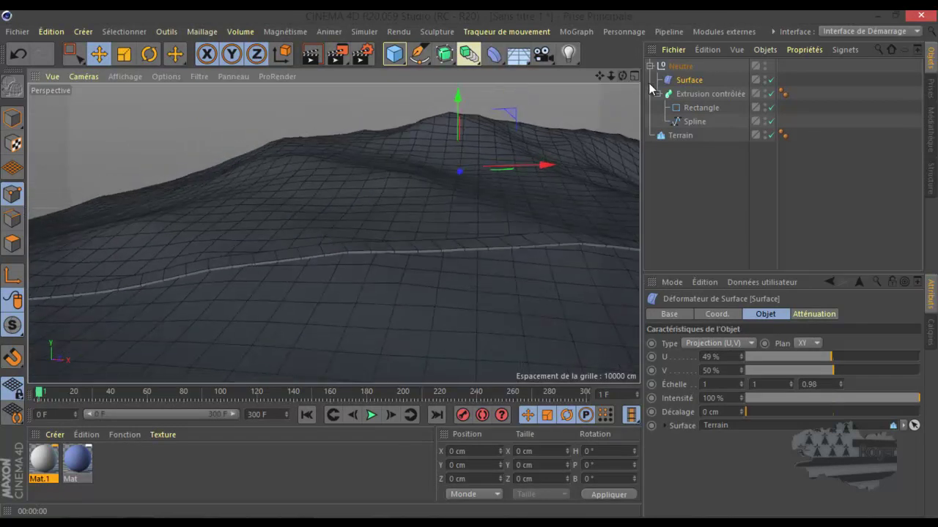
- Set the Rectangle profile's height to 3 cm
left_click(695, 108)
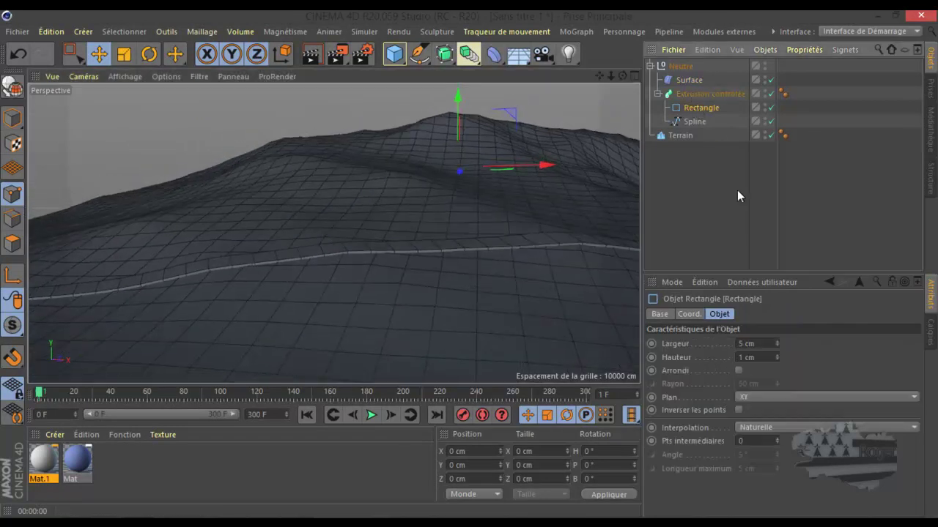
left_click(777, 355)
left_click(776, 354)
scroll(460, 289, "down", 10)
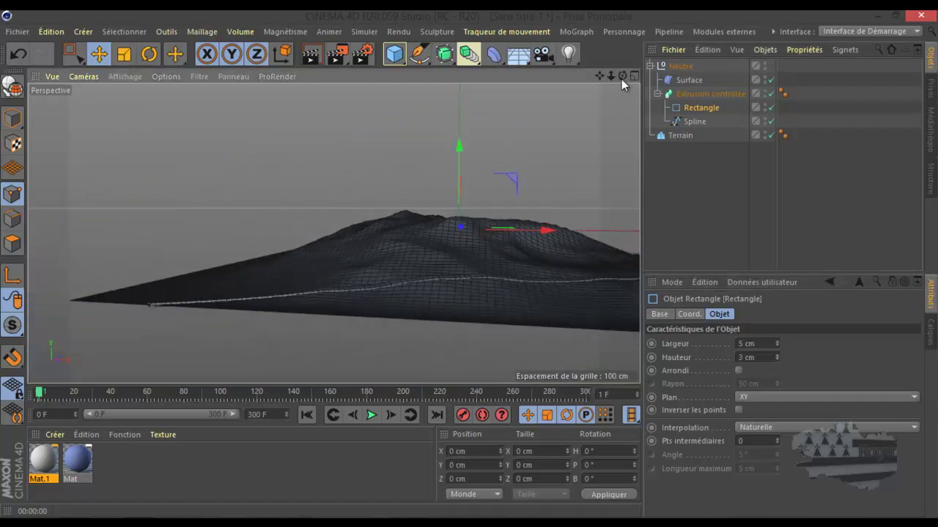
- Apply the blue Mat material to the Terrain and Mat.1 to the road extrusion
left_click_drag(622, 76, 597, 126)
mouse_move(622, 76)
left_mouse_down()
mouse_move(470, 263)
mouse_move(605, 74)
left_mouse_up()
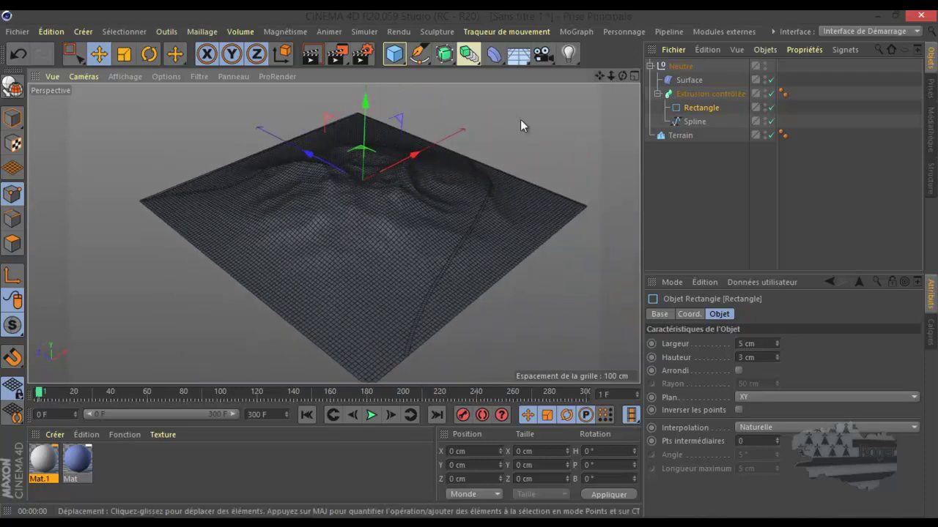
left_click_drag(80, 462, 254, 293)
left_click_drag(42, 458, 690, 94)
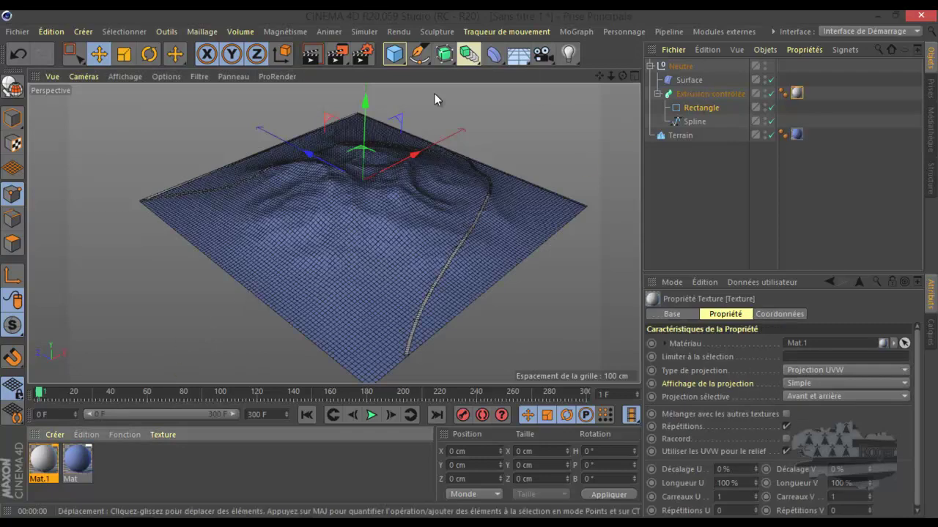
left_click(308, 56)
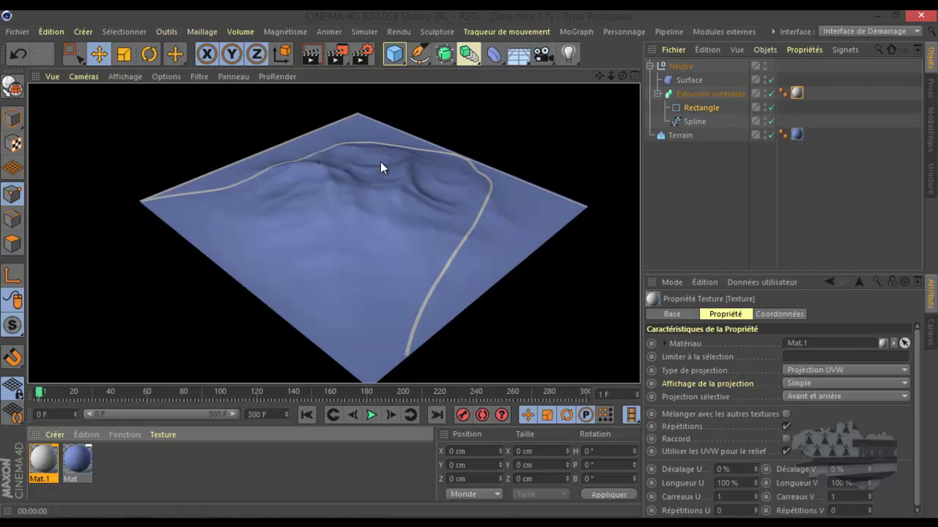
scroll(379, 162, "up", 4)
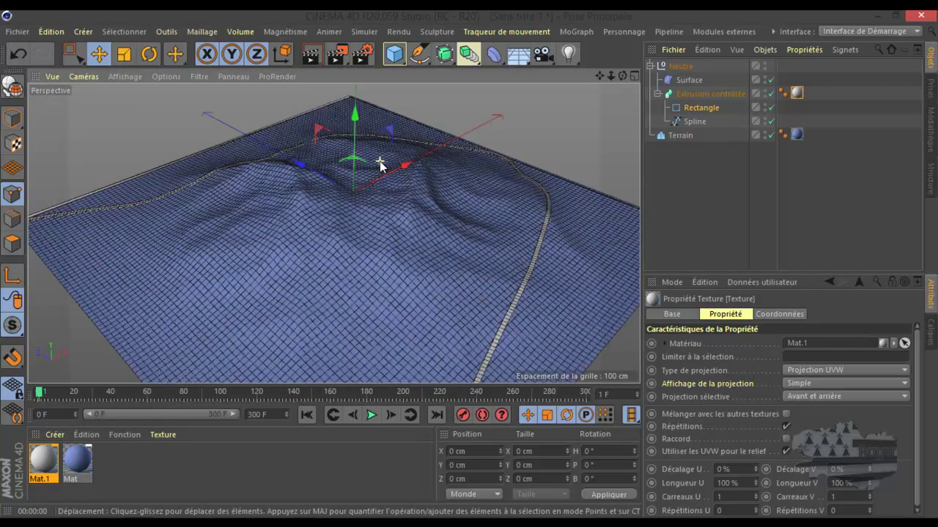
left_click_drag(622, 75, 470, 263)
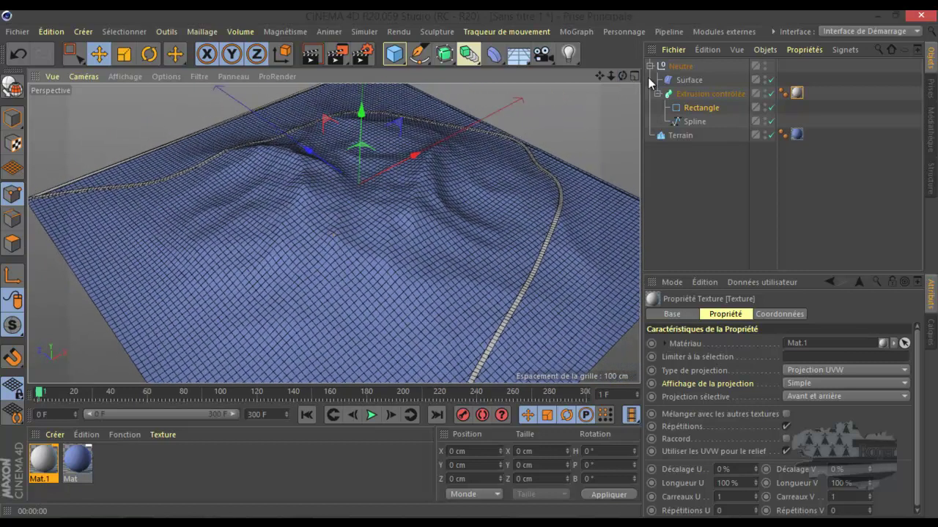
- Enter 0.8 in the Surface deformer's first and second Échelle fields, leaving all three at 0.8
left_click(689, 80)
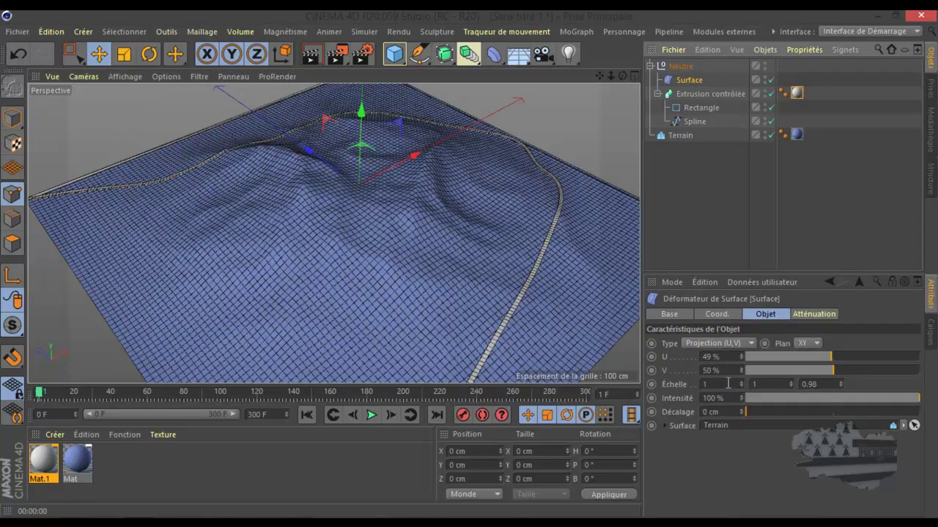
left_click(724, 384)
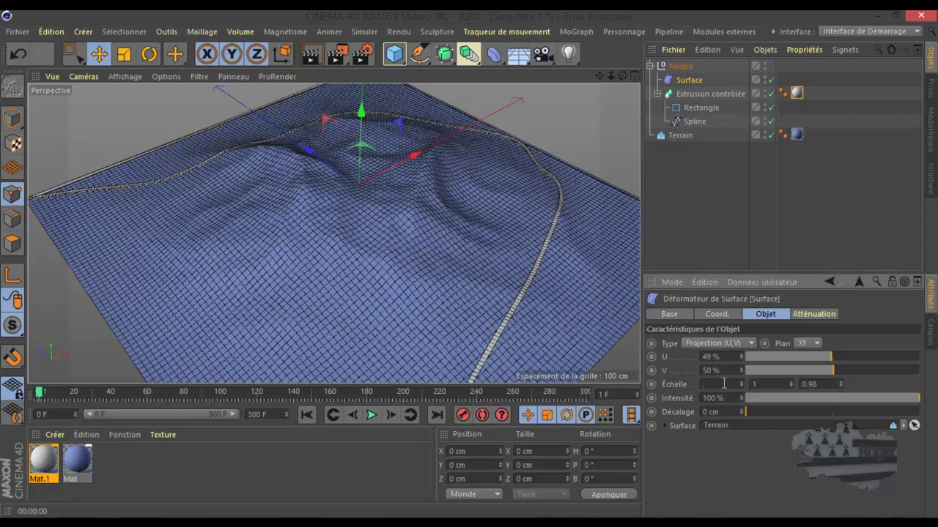
key("Return")
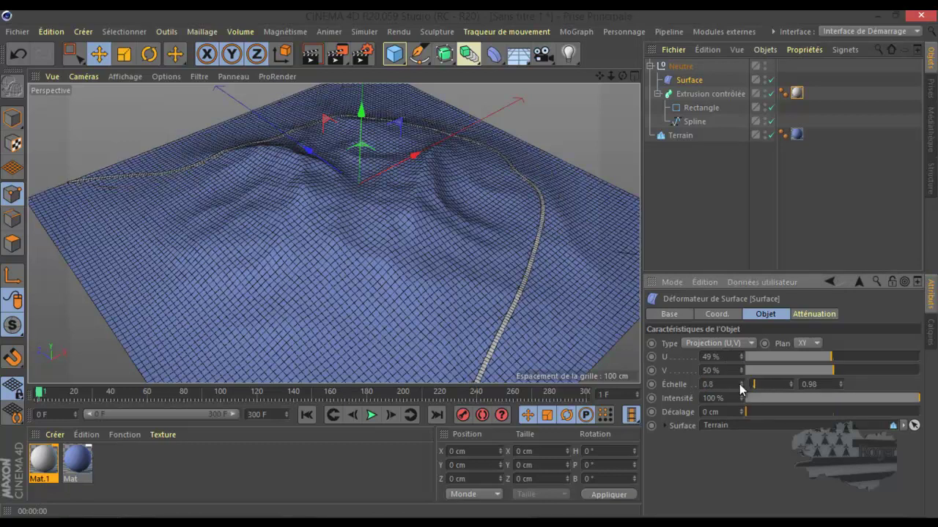
left_click(806, 384)
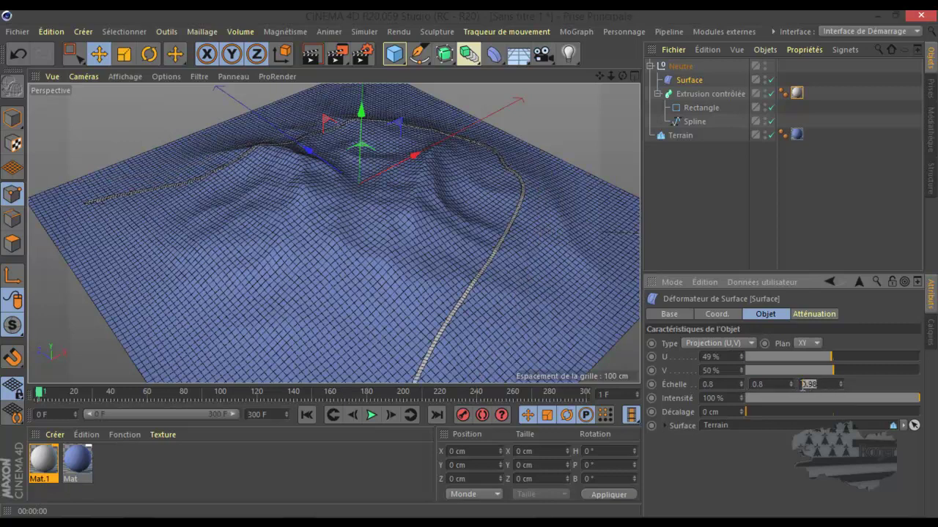
left_click(723, 242)
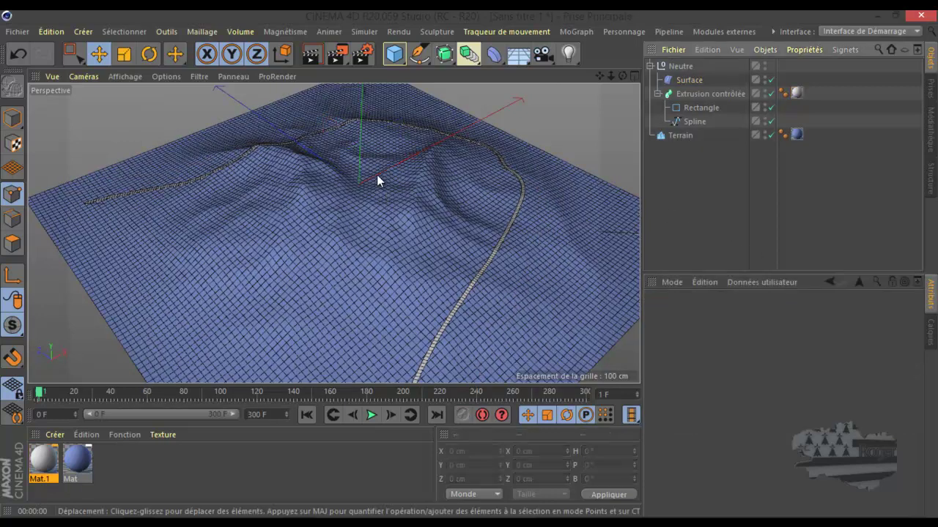
left_click_drag(250, 150, 470, 268, "alt")
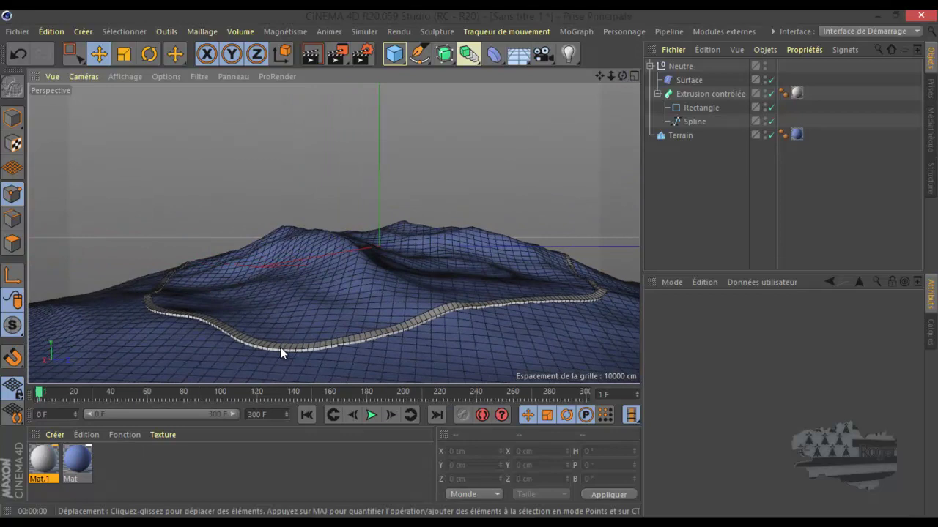
- Frame the terrain from above, then select Terrain, Spline and finally the Surface deformer
left_click_drag(622, 76, 410, 191)
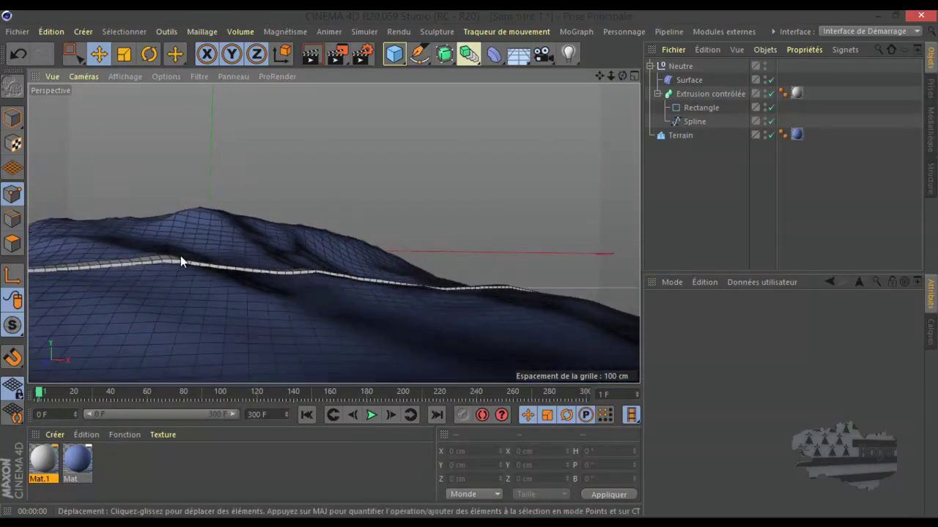
scroll(194, 261, "down", 5)
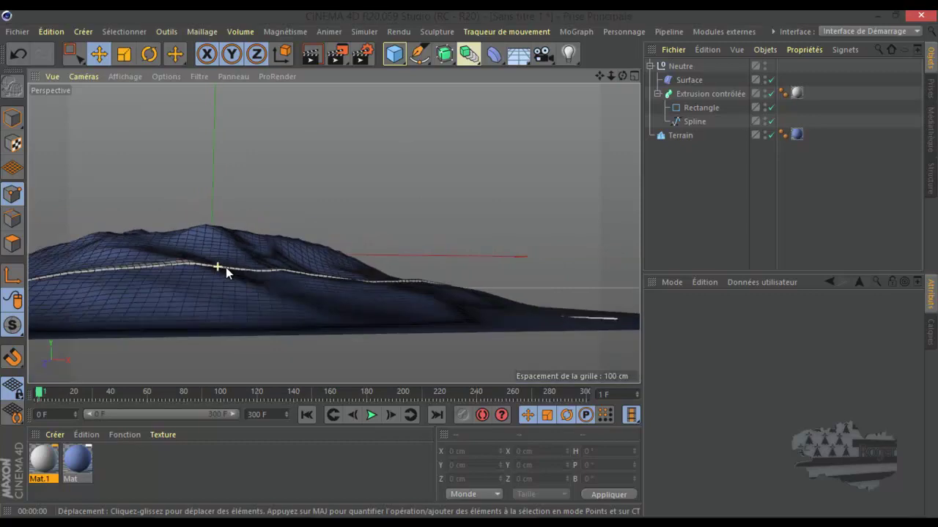
left_click_drag(623, 77, 576, 132)
left_click_drag(622, 77, 469, 268)
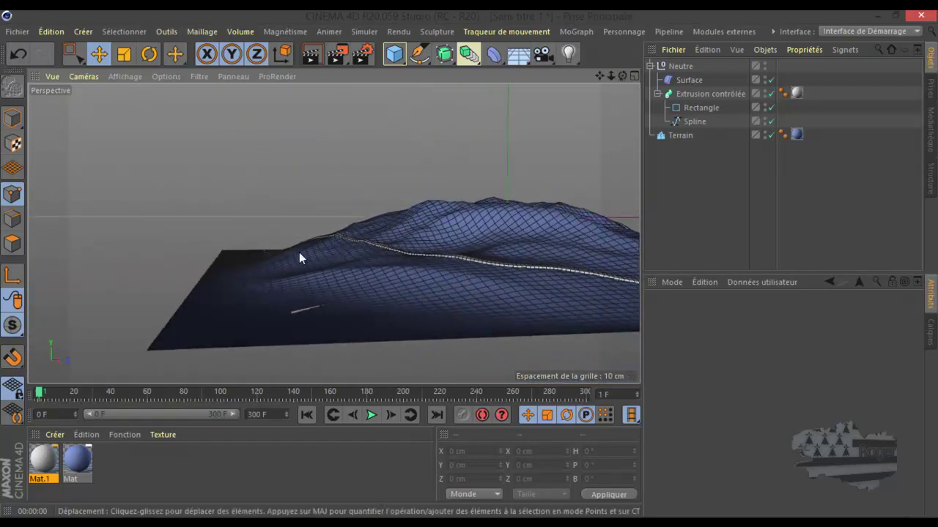
left_click(294, 313)
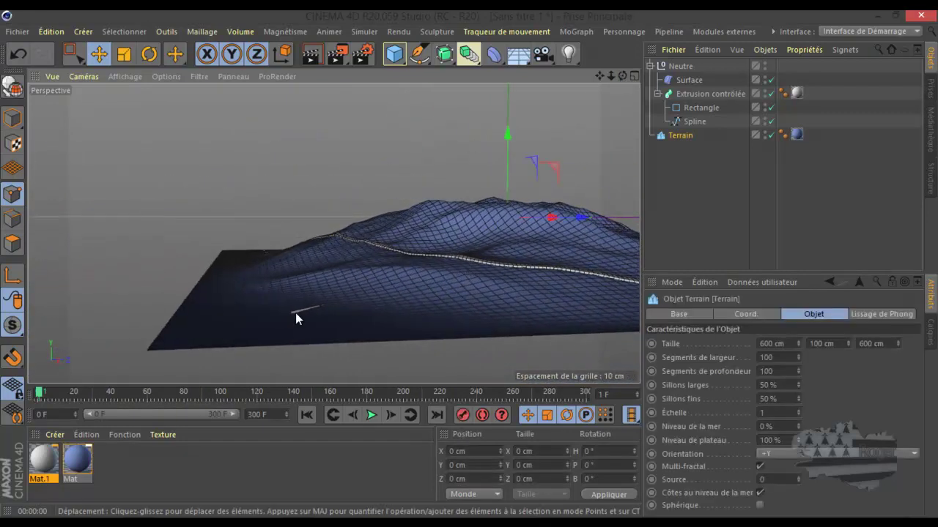
left_click(693, 123)
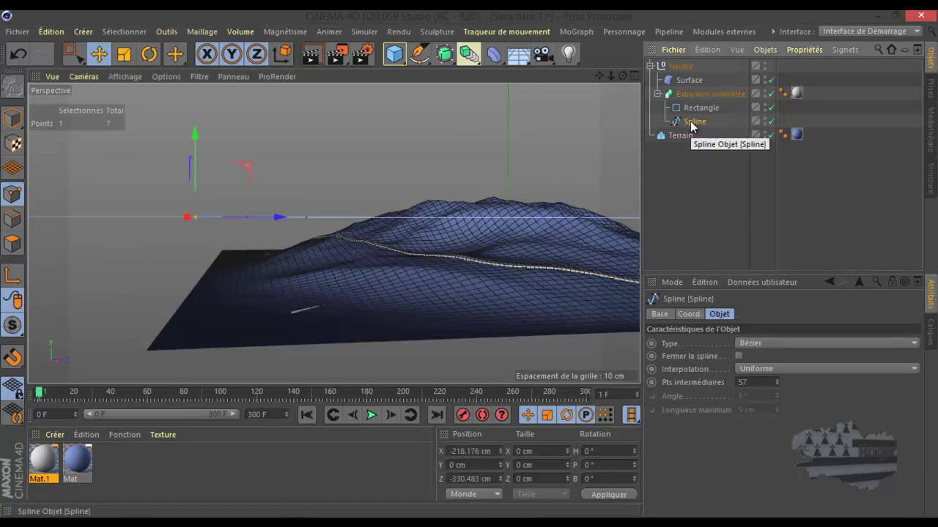
left_click(688, 81)
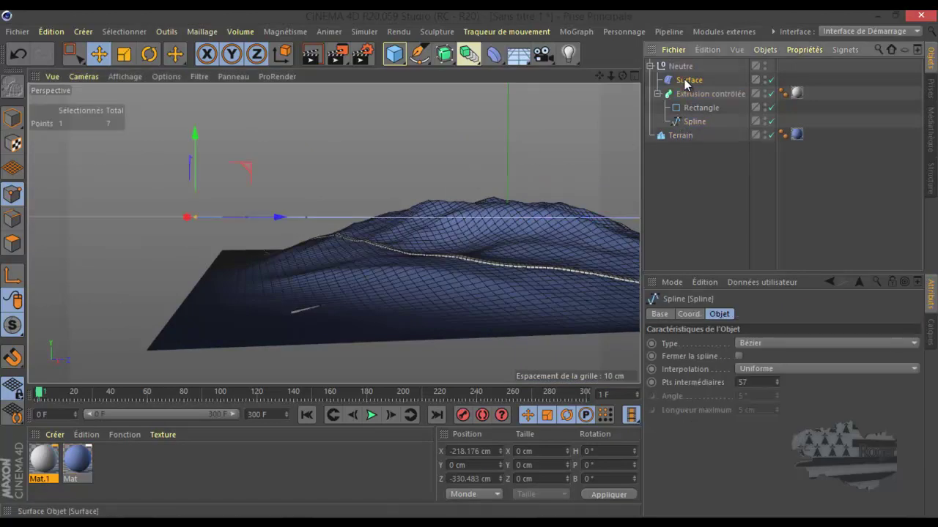
scroll(436, 162, "down", 3)
left_click_drag(602, 71, 468, 262)
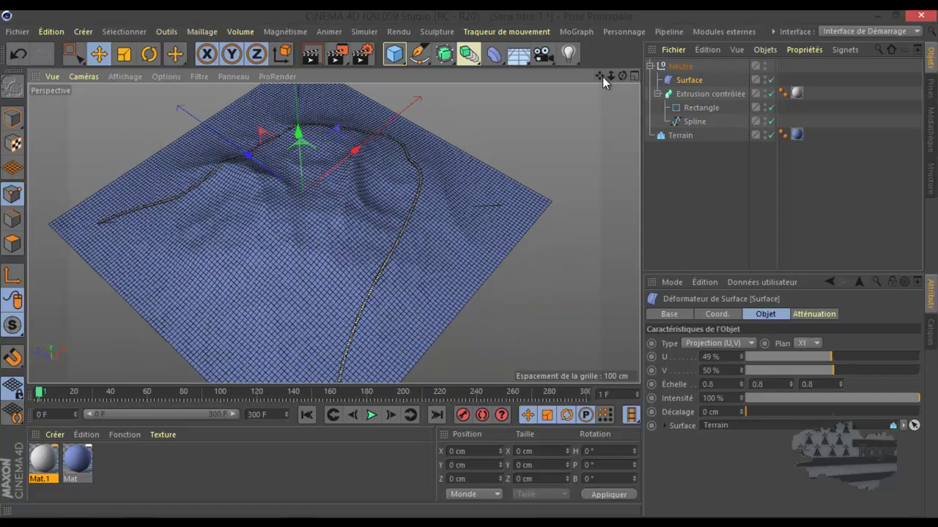
left_click_drag(602, 76, 470, 262)
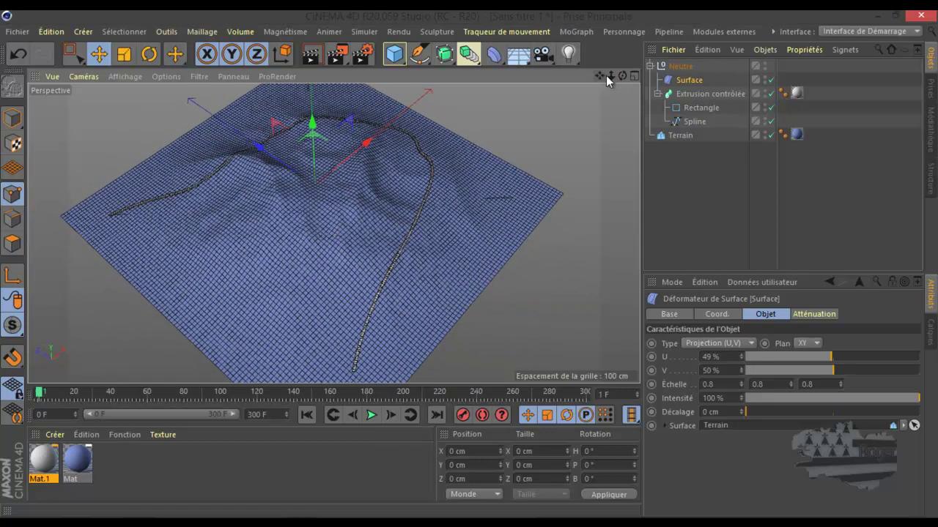
- Render a preview of the active view, then select the Spline and the Extrusion contrôlée sweep
left_click_drag(606, 75, 521, 144)
left_click_drag(599, 75, 471, 268)
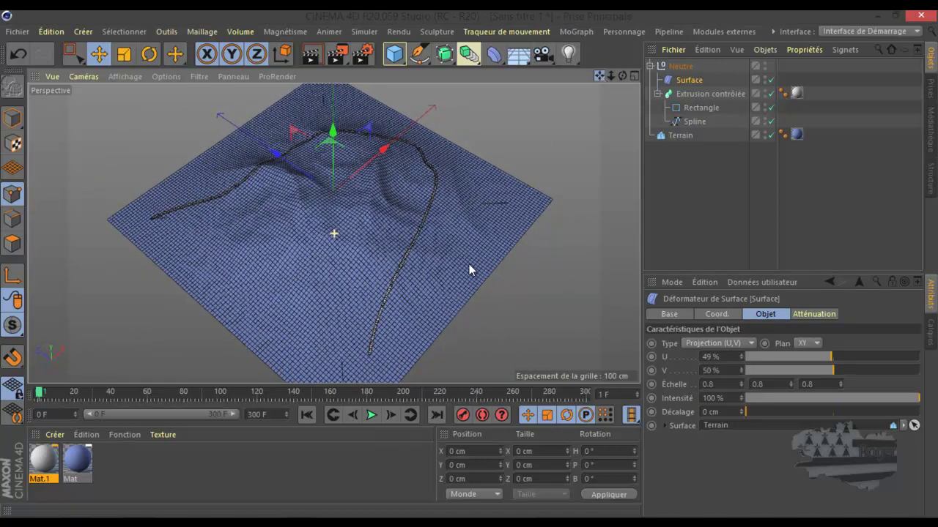
left_click(313, 55)
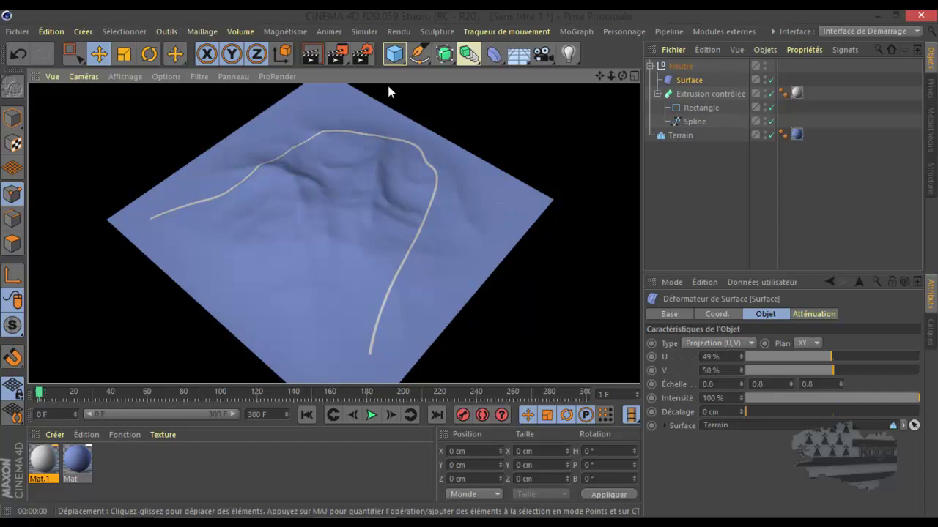
left_click(689, 82)
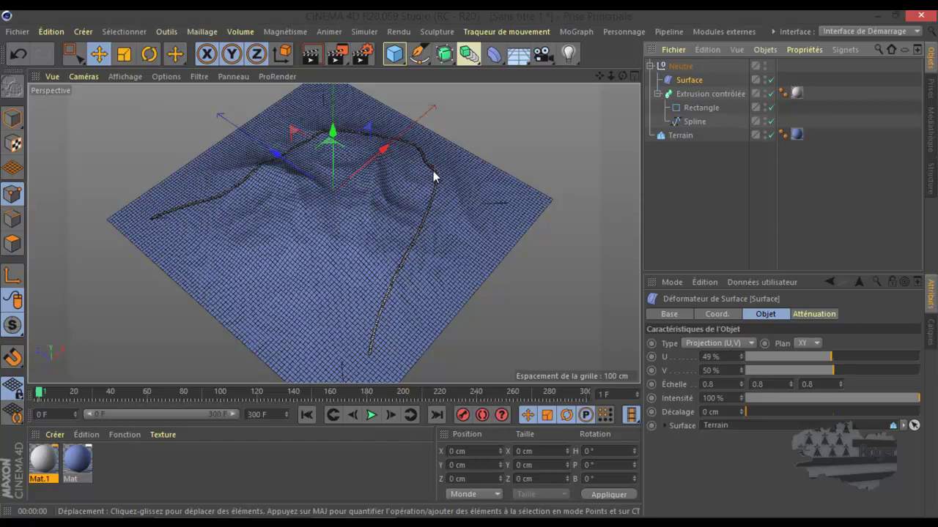
left_click(701, 122)
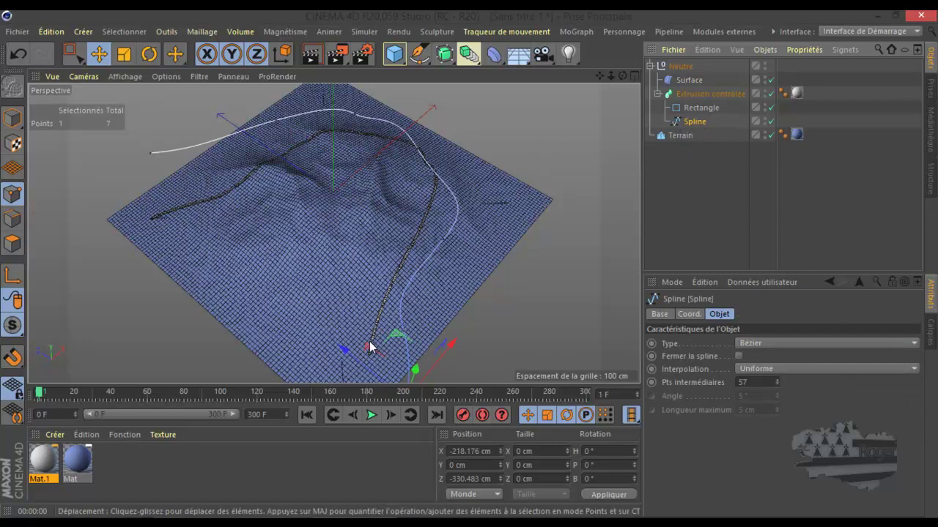
left_click(694, 93)
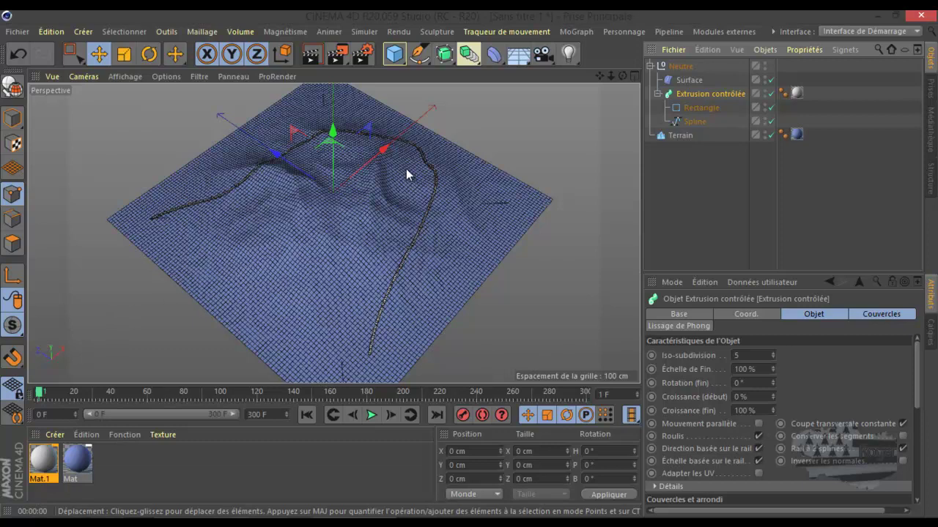
- Set the Surface deformer's U and V to 51% and test lowering the middle scale value
left_click(684, 80)
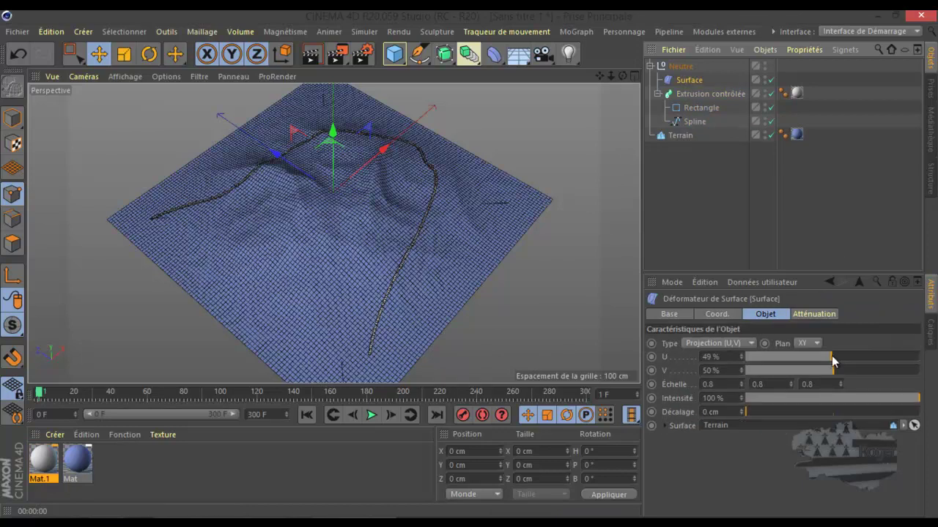
mouse_move(832, 360)
left_mouse_down()
mouse_move(835, 370)
mouse_move(818, 370)
mouse_move(765, 350)
mouse_move(836, 365)
left_mouse_up()
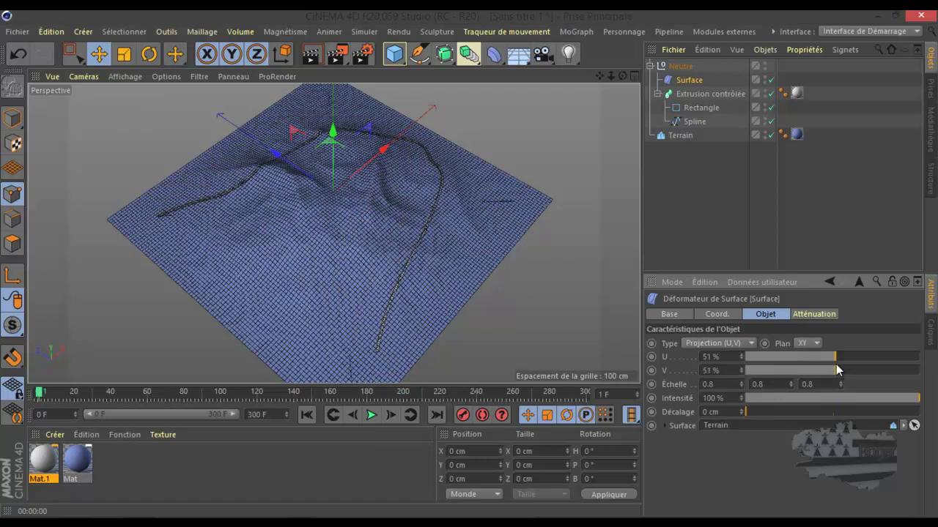
left_click(790, 386)
left_click(790, 386)
left_click(789, 387)
left_click(790, 386)
left_click(790, 386)
left_click(789, 386)
left_click(790, 386)
left_click(790, 386)
- Restore the middle scale to 0.8 and test intensity and offset, ending at 100% and 0 cm
left_click(791, 386)
left_click(791, 386)
left_click(791, 386)
left_click(790, 387)
left_click(790, 386)
left_click(791, 386)
left_click(790, 386)
left_click(791, 386)
left_click(791, 386)
left_click(790, 386)
left_click_drag(915, 401, 923, 403)
mouse_move(751, 410)
left_mouse_down()
mouse_move(813, 404)
mouse_move(741, 406)
left_mouse_up()
- Choose Projection (V,U) as the Surface deformer type and inspect the looping road
left_click(716, 342)
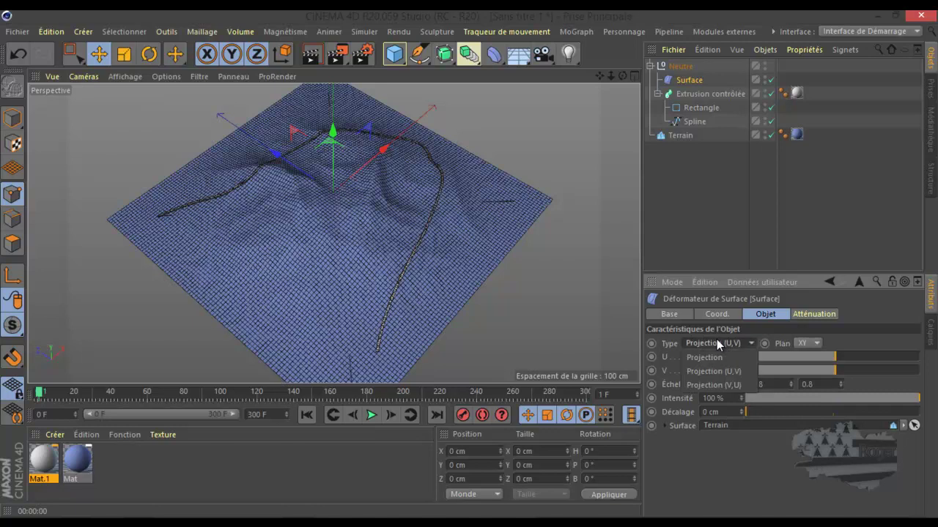
left_click(705, 386)
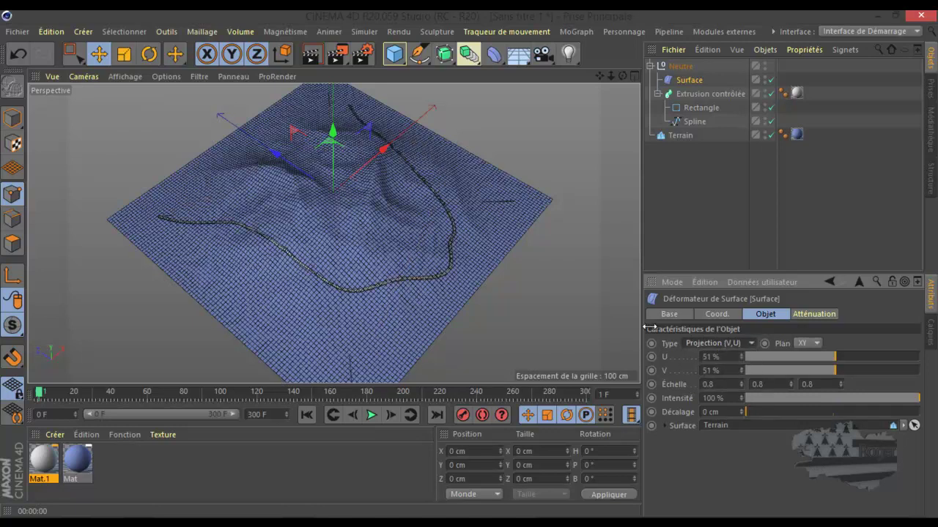
left_click_drag(622, 77, 469, 263)
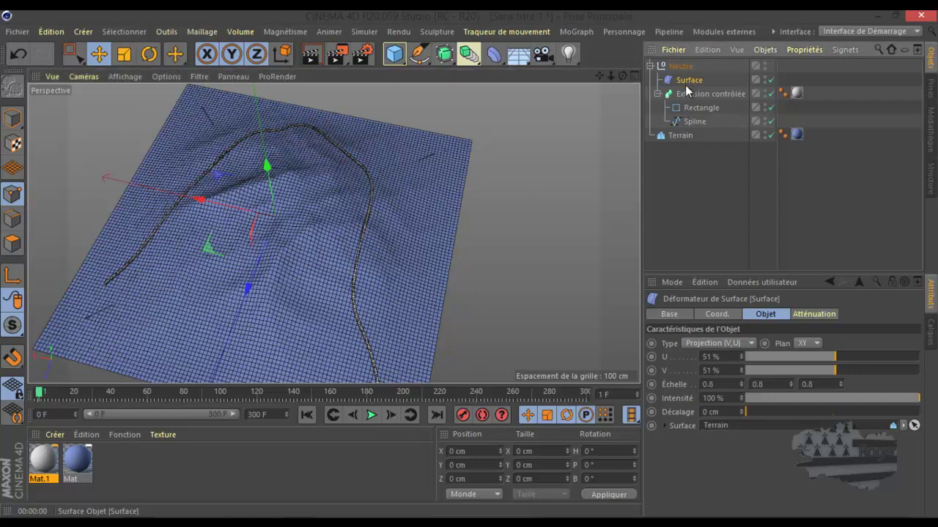
- Set the Surface deformer's first two scale values to 1 and view the terrain from lower
left_click(714, 385)
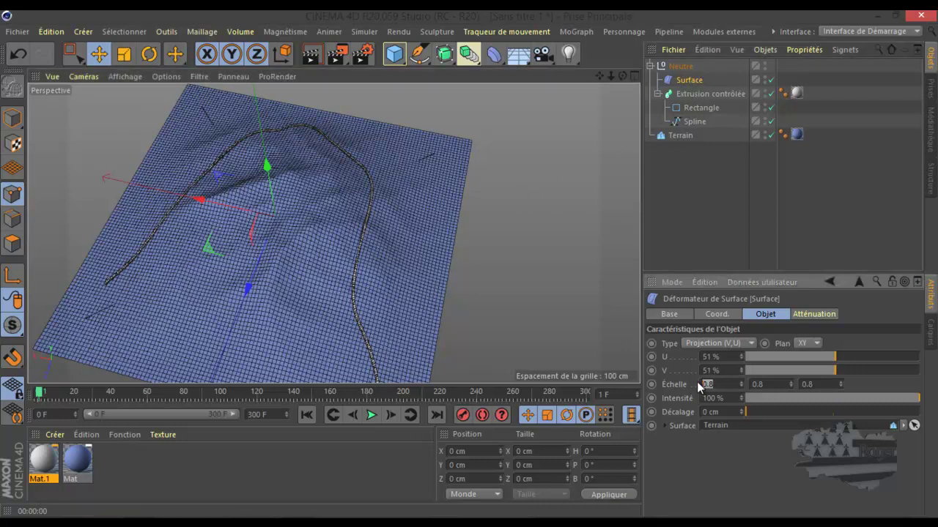
type("1")
key("Tab")
type("1")
key("Return")
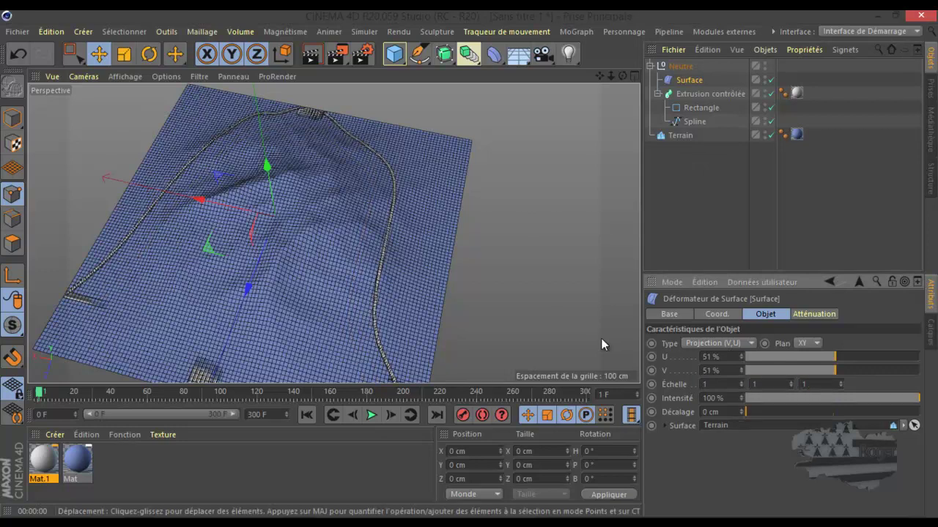
scroll(512, 258, "down", 2)
left_click_drag(469, 268, 493, 330, "alt")
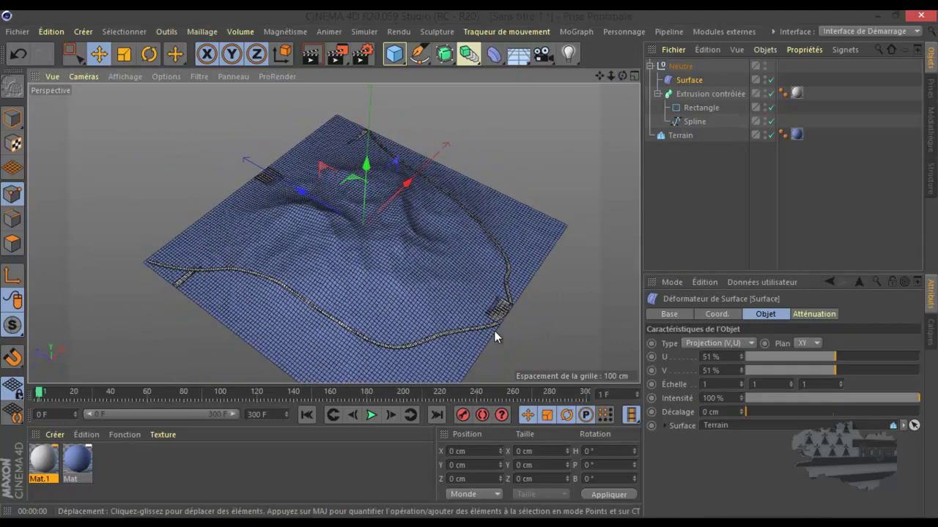
scroll(503, 324, "up", 6)
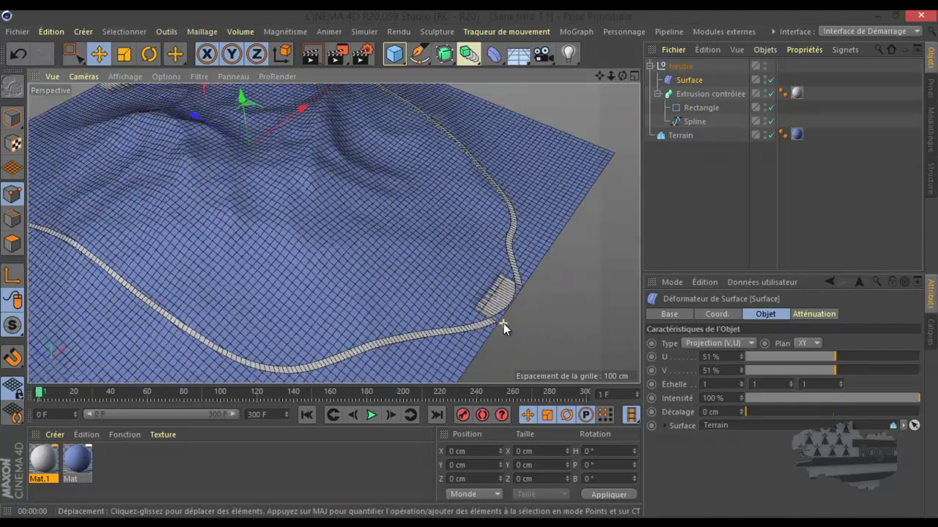
scroll(503, 323, "down", 5)
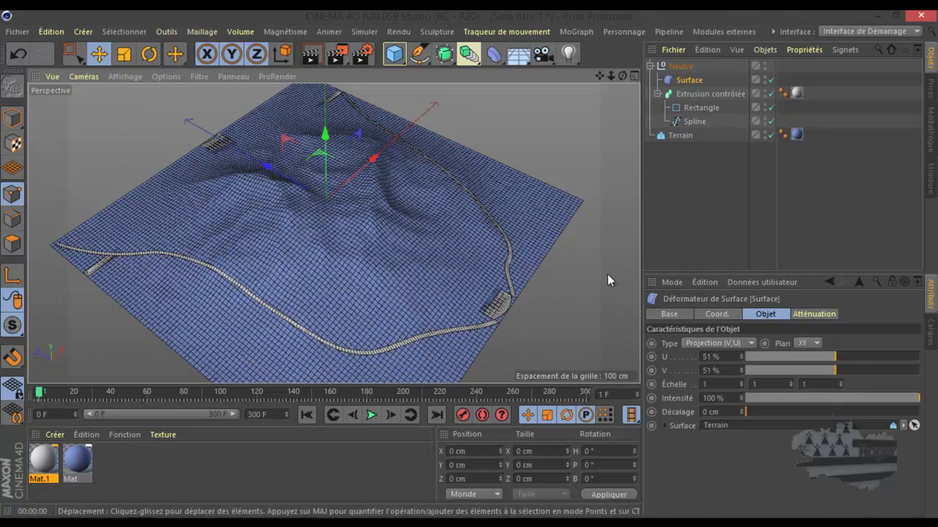
- Lower the second scale value to 0.95 and the first to 0.98, then check the road
left_click(791, 387)
left_click(791, 386)
left_click(790, 386)
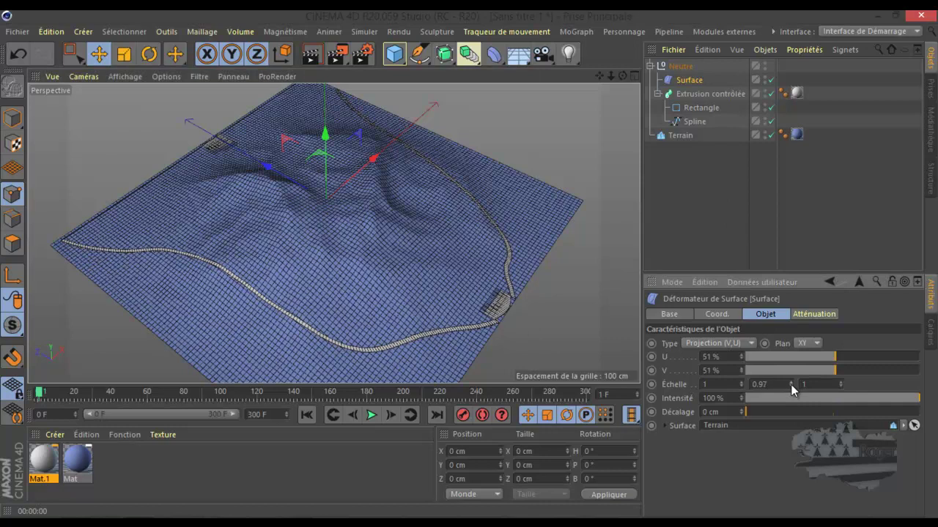
left_click(791, 386)
left_click(791, 386)
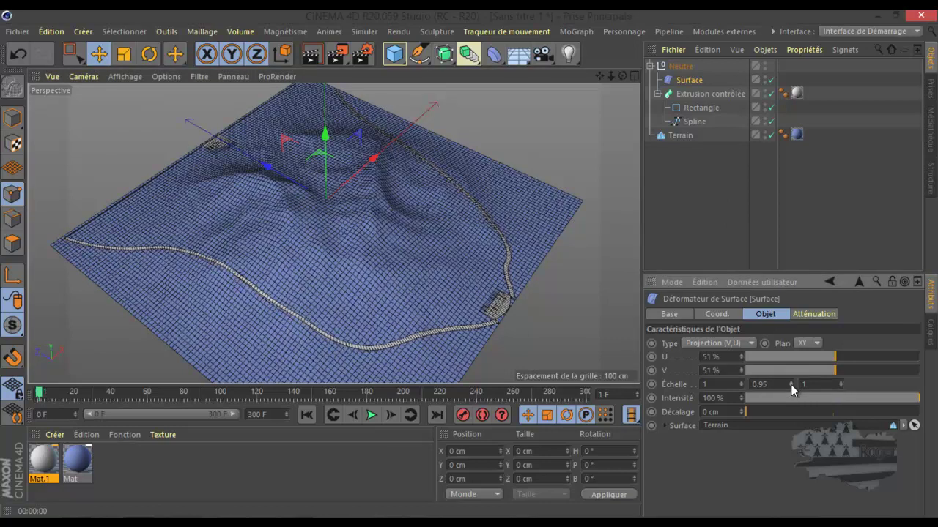
left_click(741, 386)
left_click(740, 387)
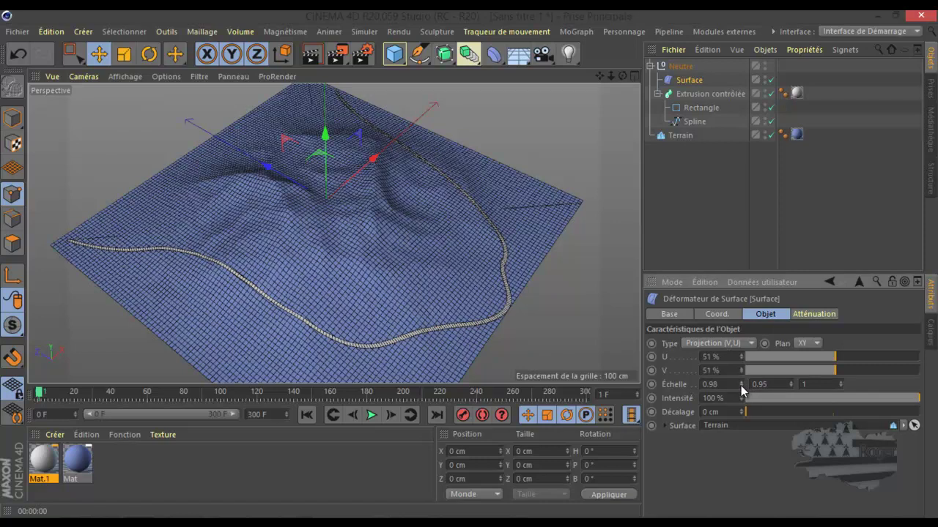
left_click_drag(622, 76, 471, 268)
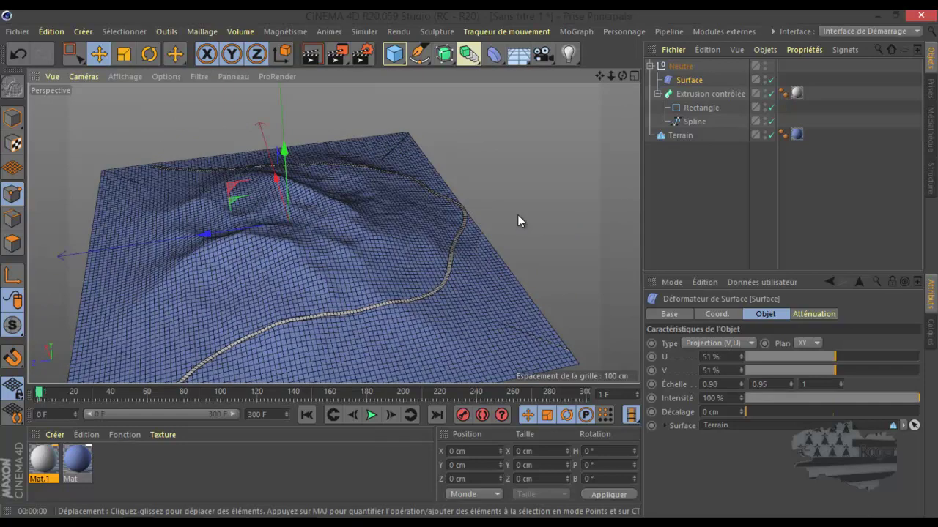
- Dismiss the deformer list without adding one and deselect all objects in the Object Manager
left_click(492, 55)
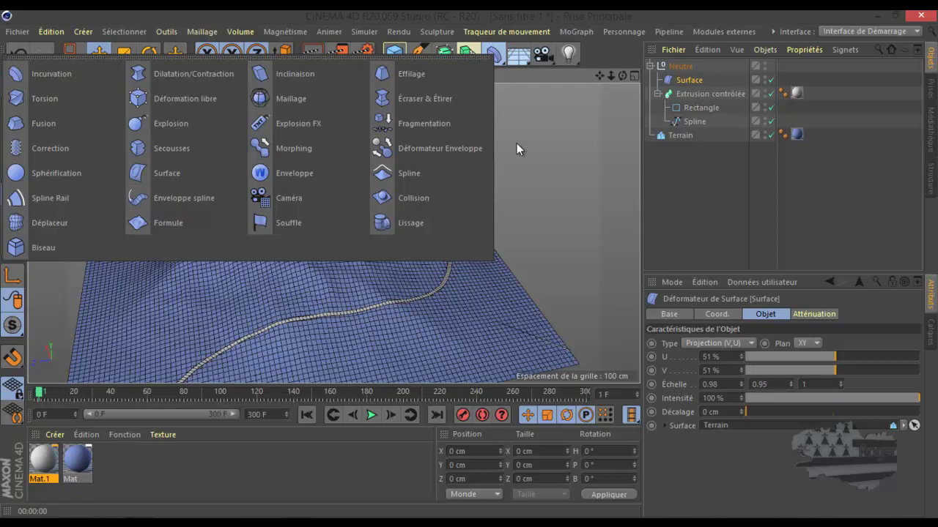
left_click(691, 80)
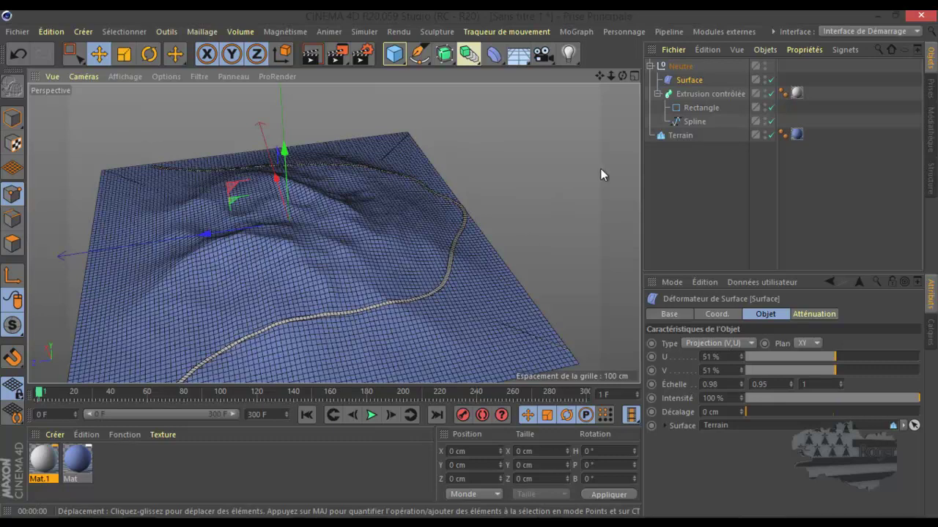
left_click(700, 189)
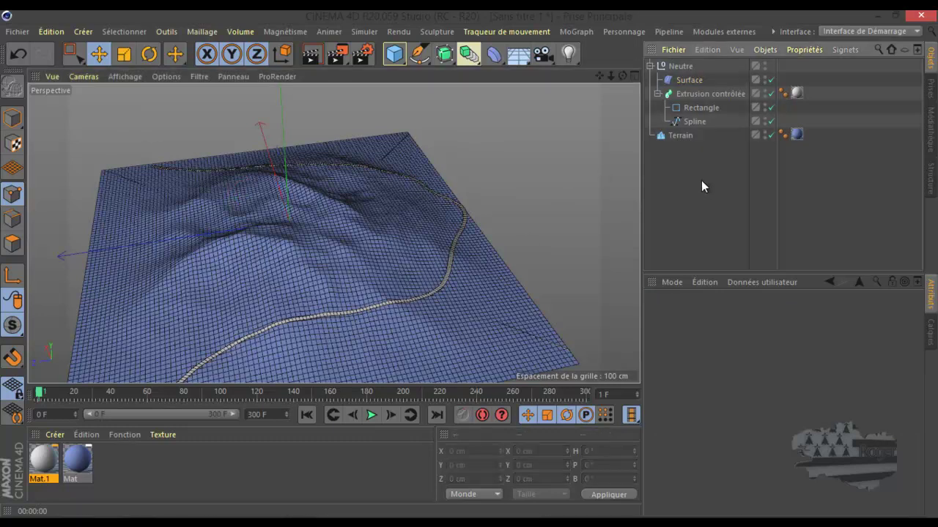